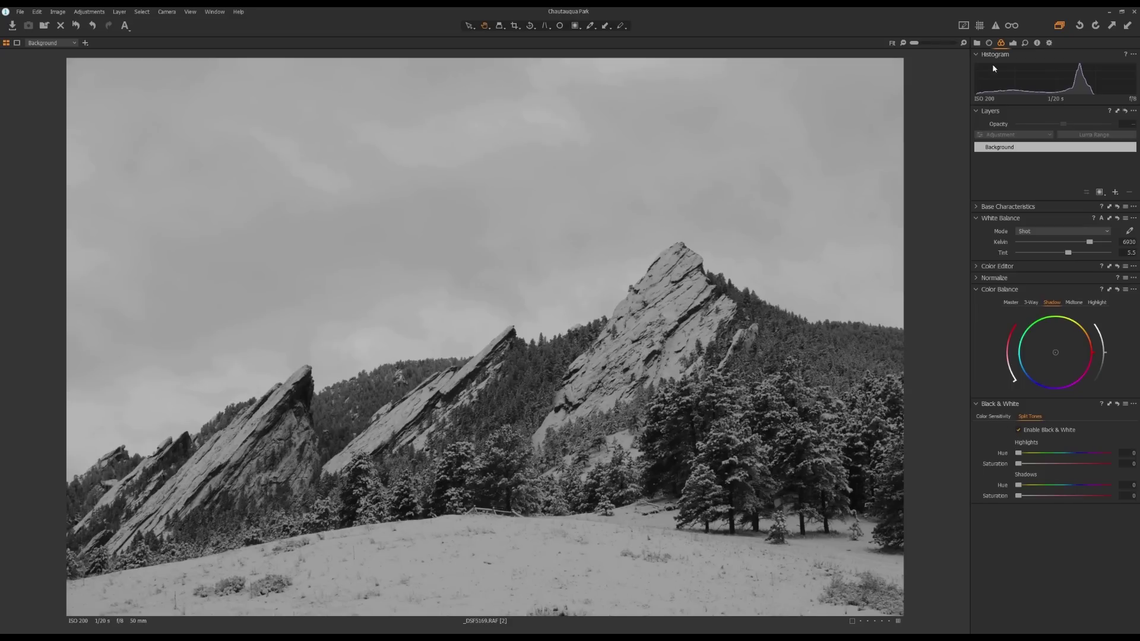
# - Auto-adjust the background's RGB levels and fine-tune the shadow point to 12 and the midtone to -0.1
pyautogui.click(1013, 44)
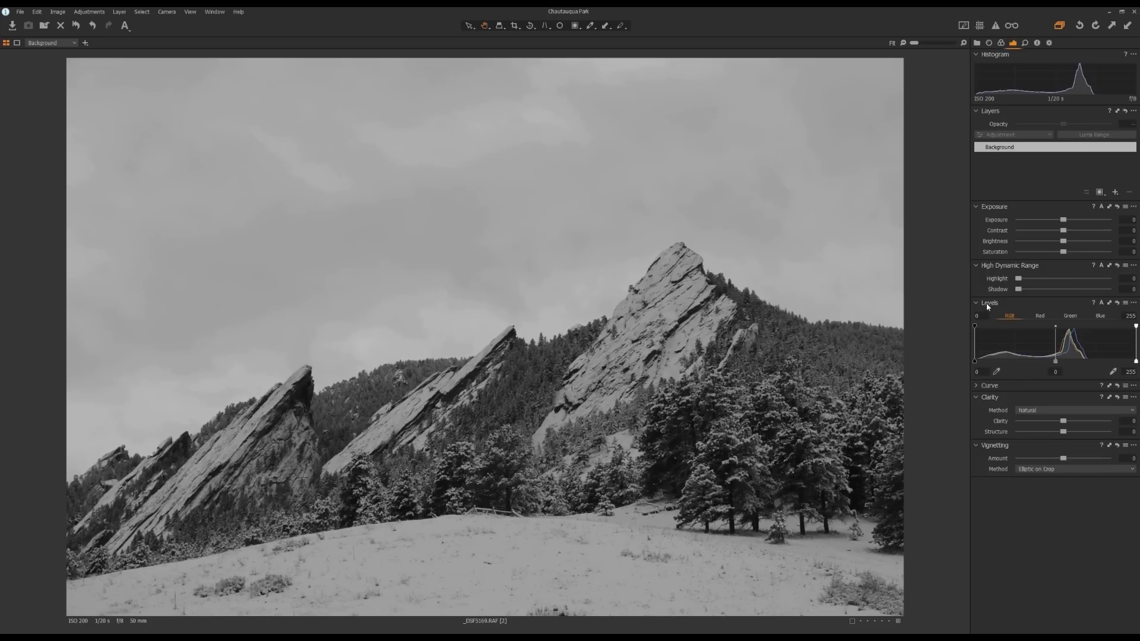
pyautogui.click(1101, 304)
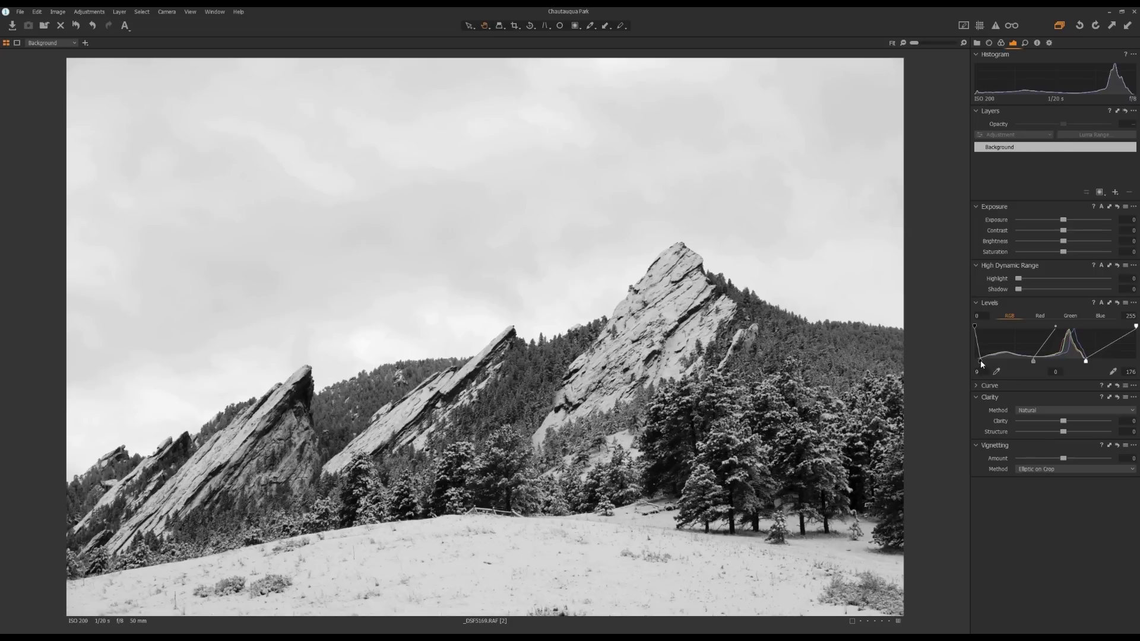
pyautogui.moveTo(981, 365); pyautogui.dragTo(984, 364)
pyautogui.moveTo(1036, 364); pyautogui.dragTo(1040, 364)
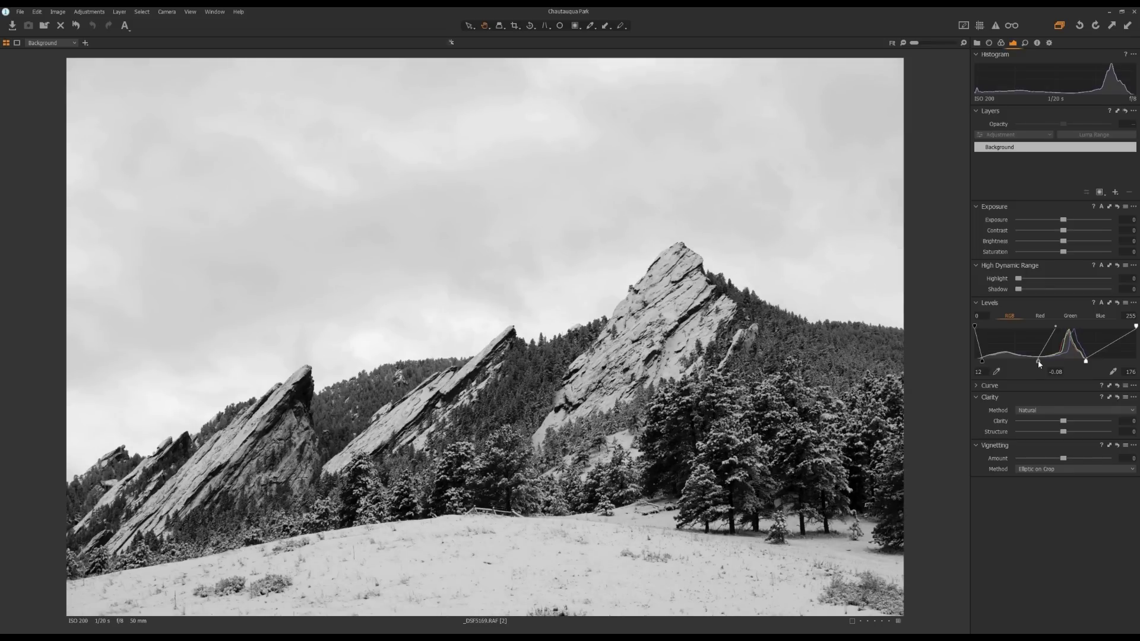
pyautogui.moveTo(1039, 365); pyautogui.dragTo(1042, 364)
# - Add a new adjustment layer and draw a wide elliptical radial gradient mask spanning the sky and the rock formations
pyautogui.click(1115, 193)
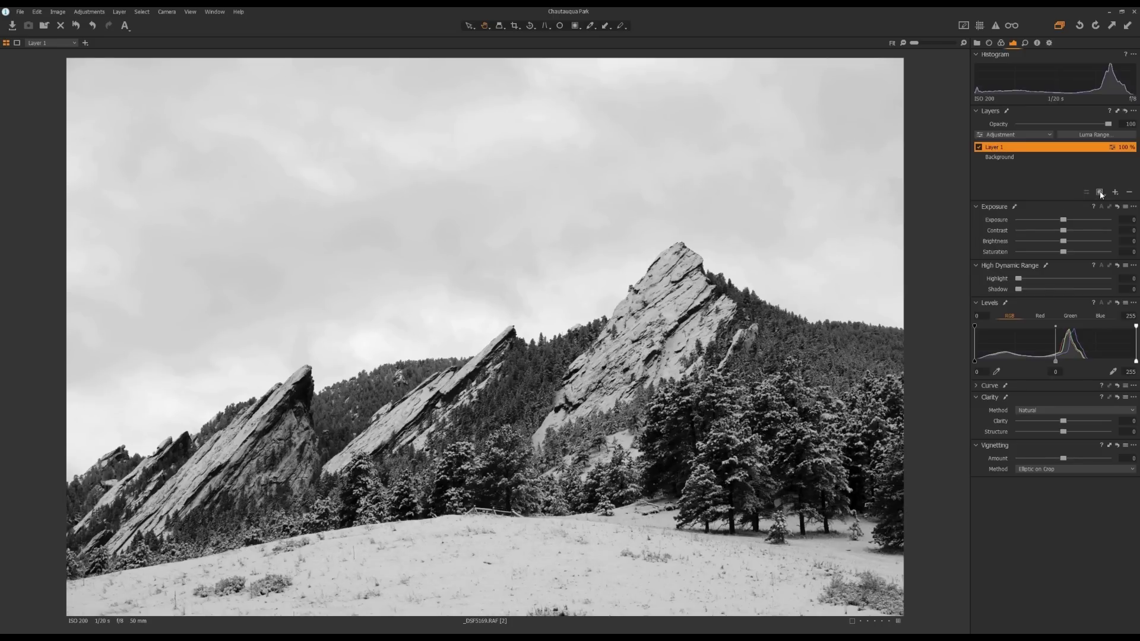
pyautogui.click(1100, 192)
pyautogui.click(1100, 193)
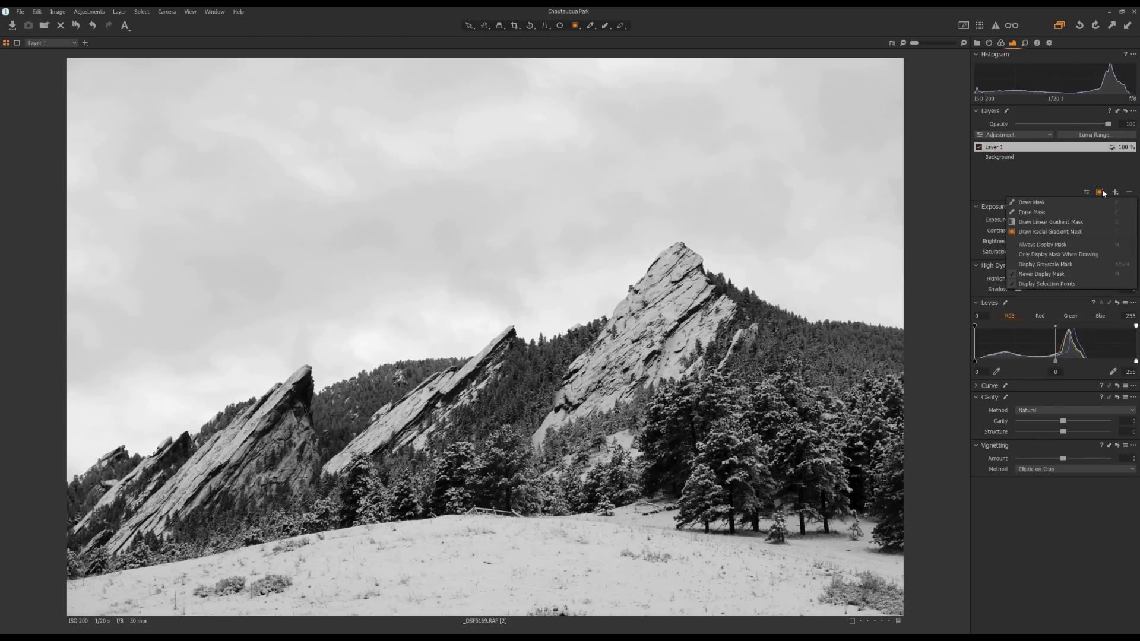
pyautogui.click(1030, 232)
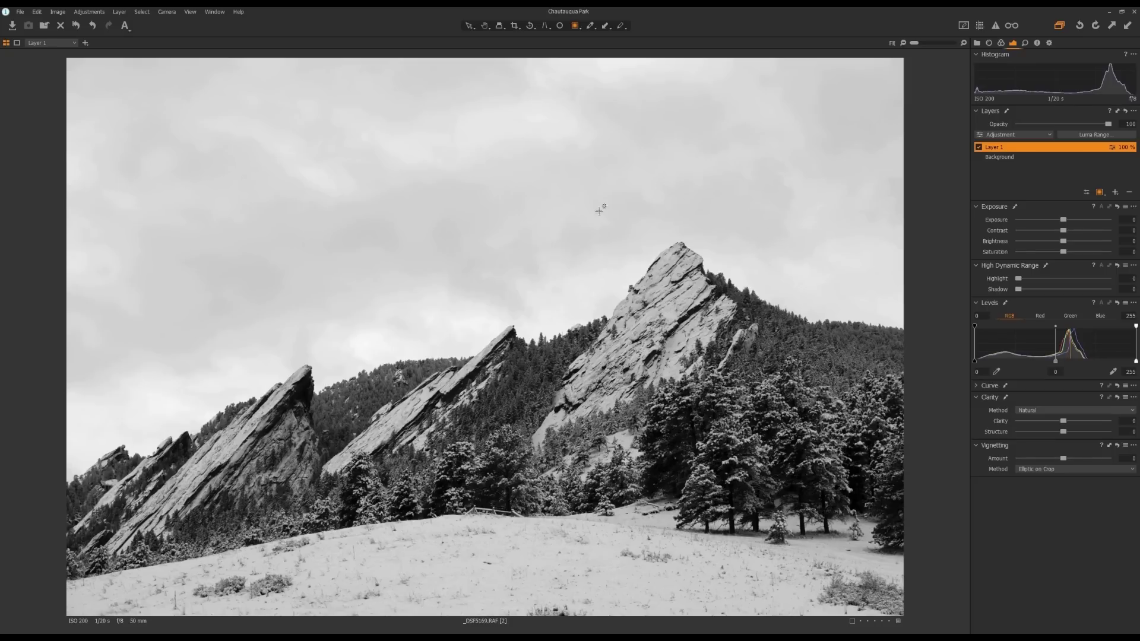
pyautogui.moveTo(199, 216); pyautogui.dragTo(463, 154)
pyautogui.moveTo(198, 214); pyautogui.dragTo(650, 351)
pyautogui.moveTo(735, 315); pyautogui.dragTo(822, 314)
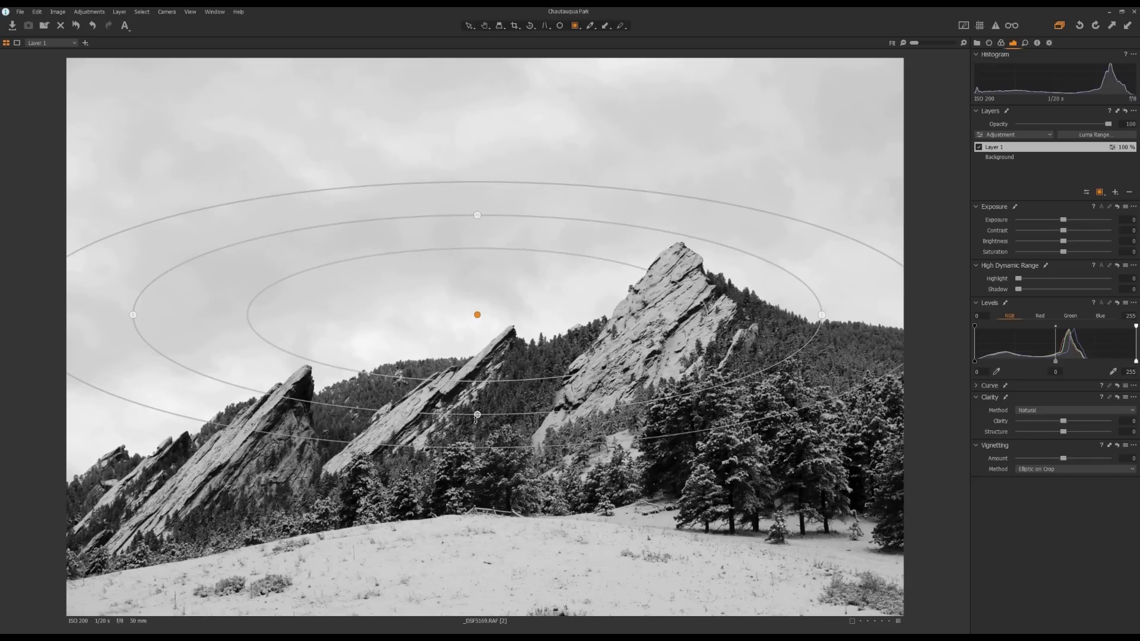
pyautogui.moveTo(477, 415); pyautogui.dragTo(478, 505)
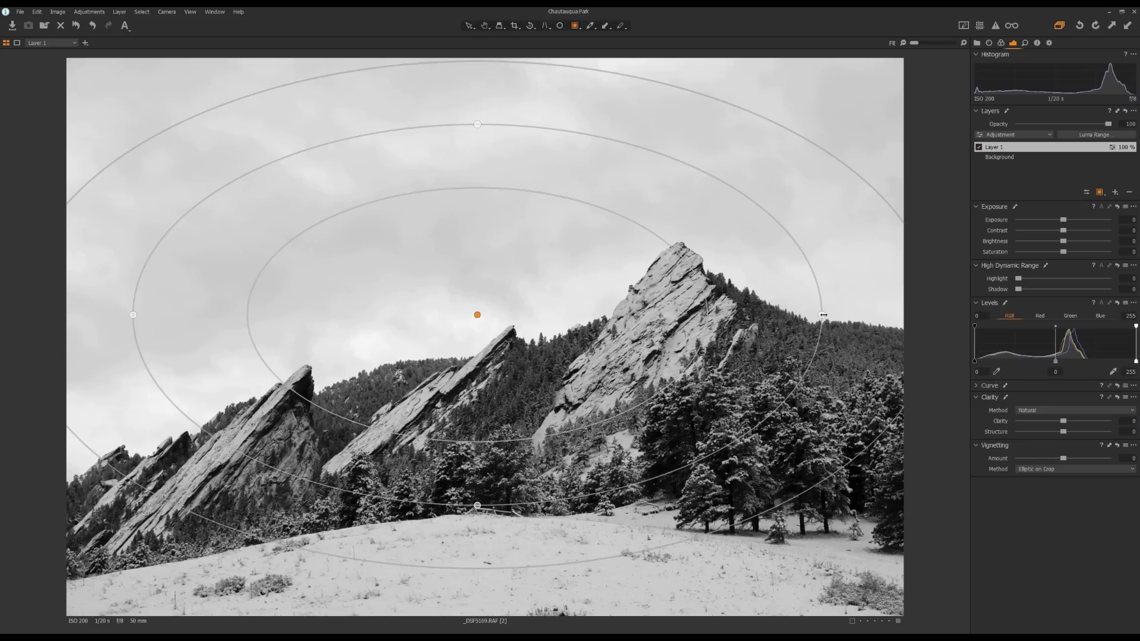
# - Reposition and resize the radial mask into a broad ellipse centred on the trees between the middle and tallest rocks
pyautogui.moveTo(478, 315); pyautogui.dragTo(521, 369)
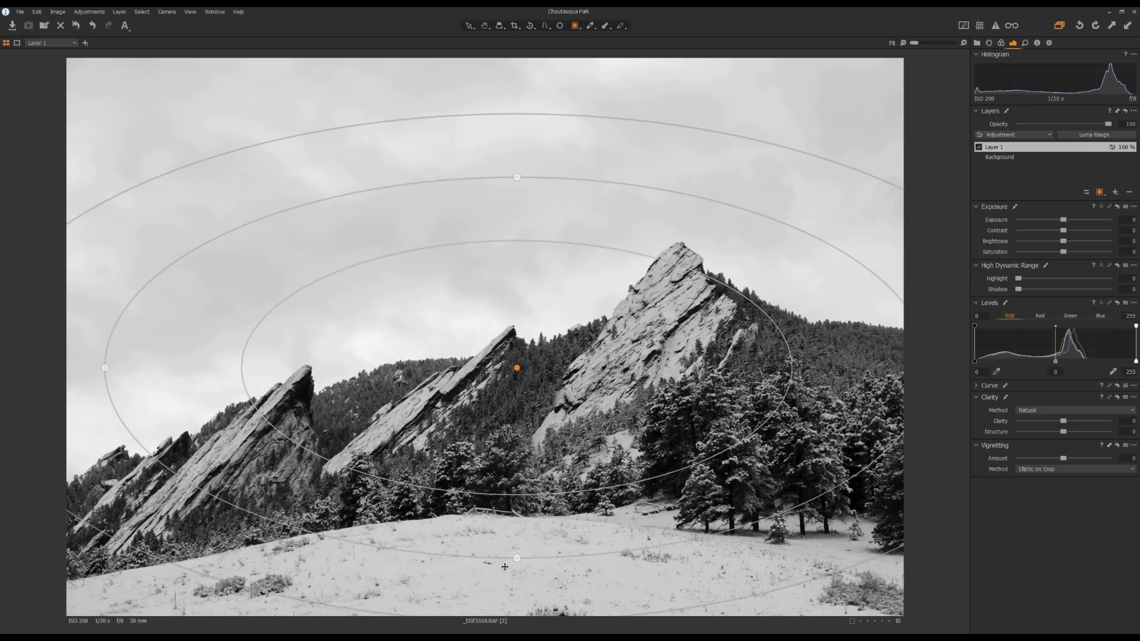
pyautogui.moveTo(515, 561); pyautogui.dragTo(515, 585)
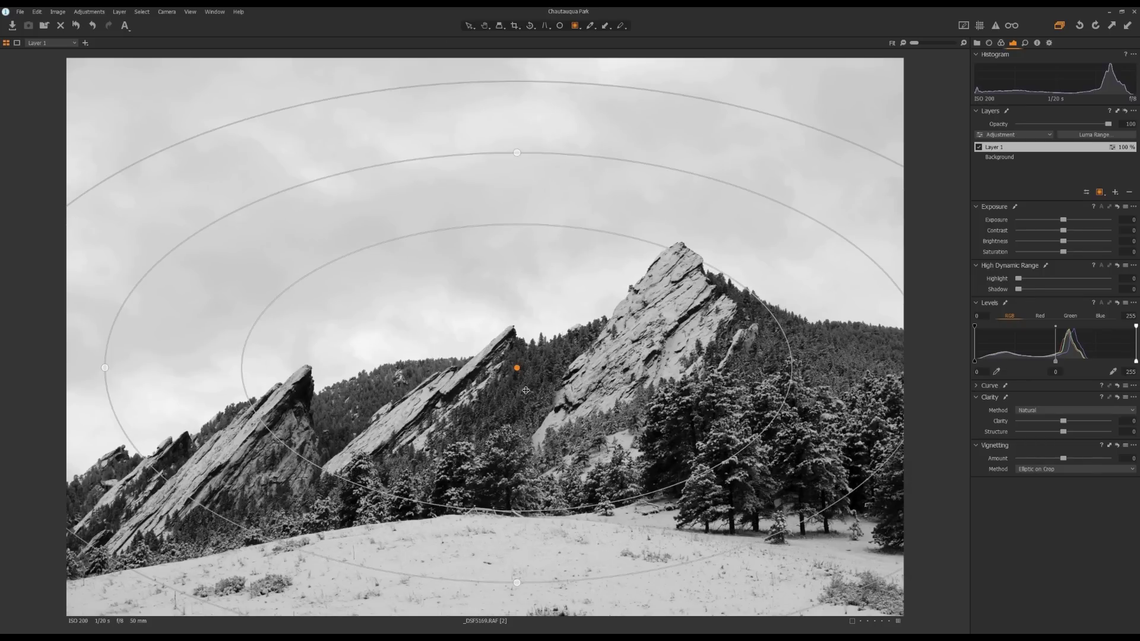
pyautogui.moveTo(517, 369); pyautogui.dragTo(745, 428)
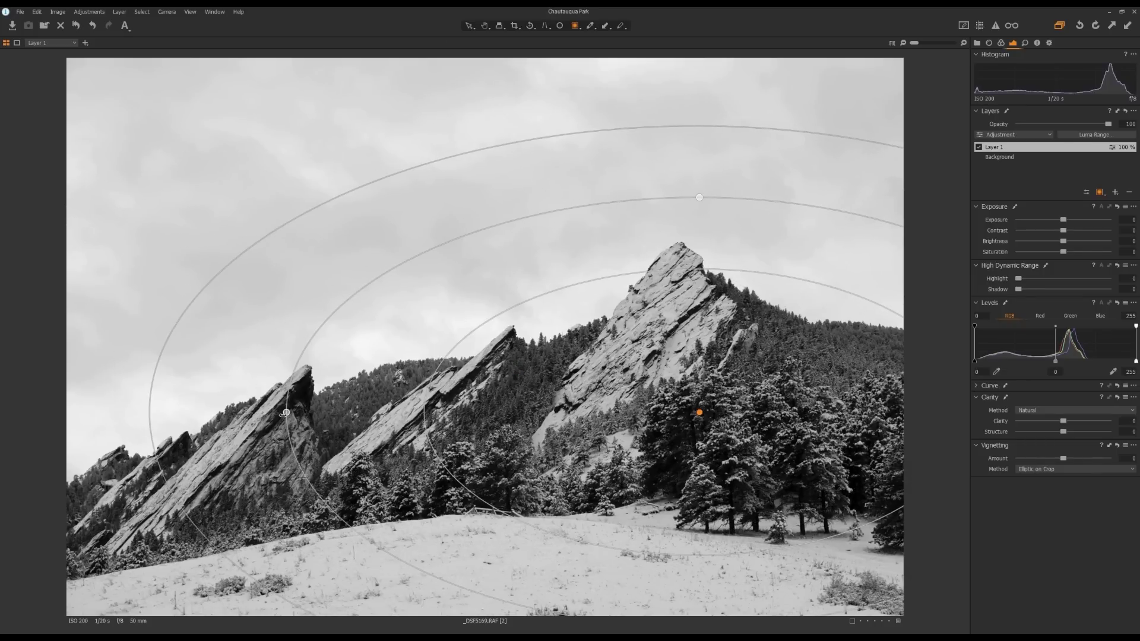
pyautogui.moveTo(285, 412); pyautogui.dragTo(76, 412)
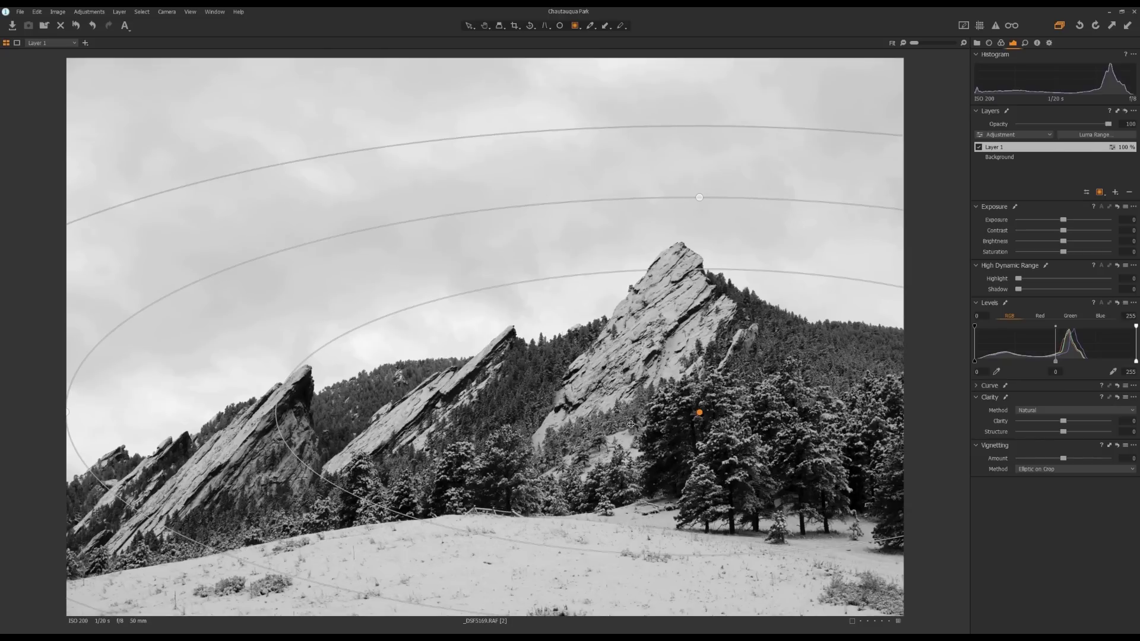
pyautogui.moveTo(702, 422); pyautogui.dragTo(777, 409)
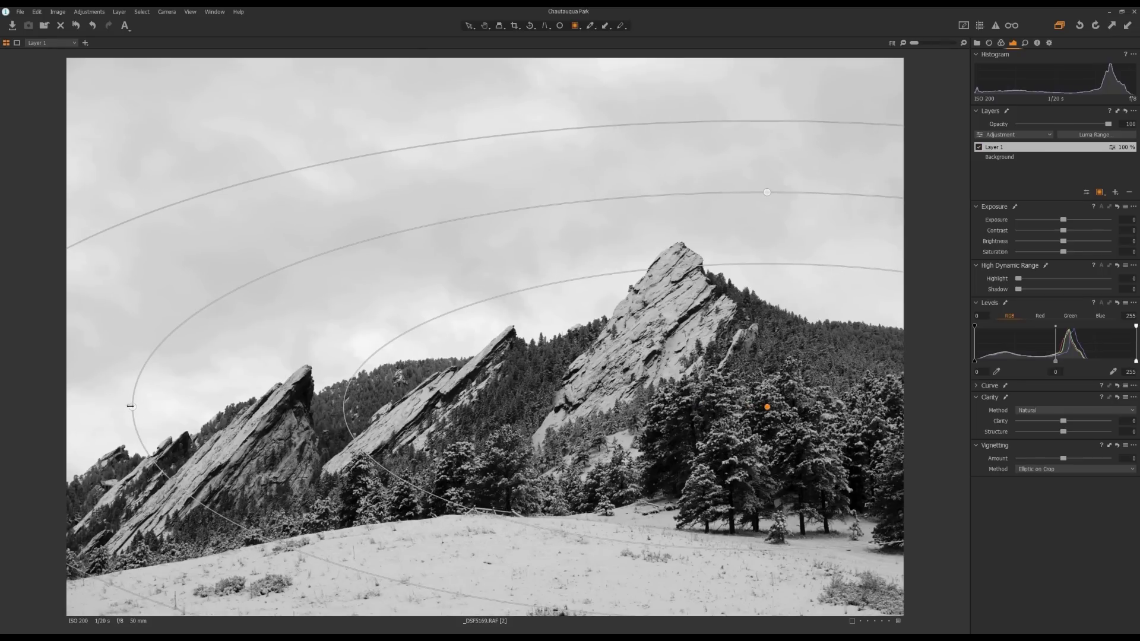
pyautogui.moveTo(133, 407); pyautogui.dragTo(251, 408)
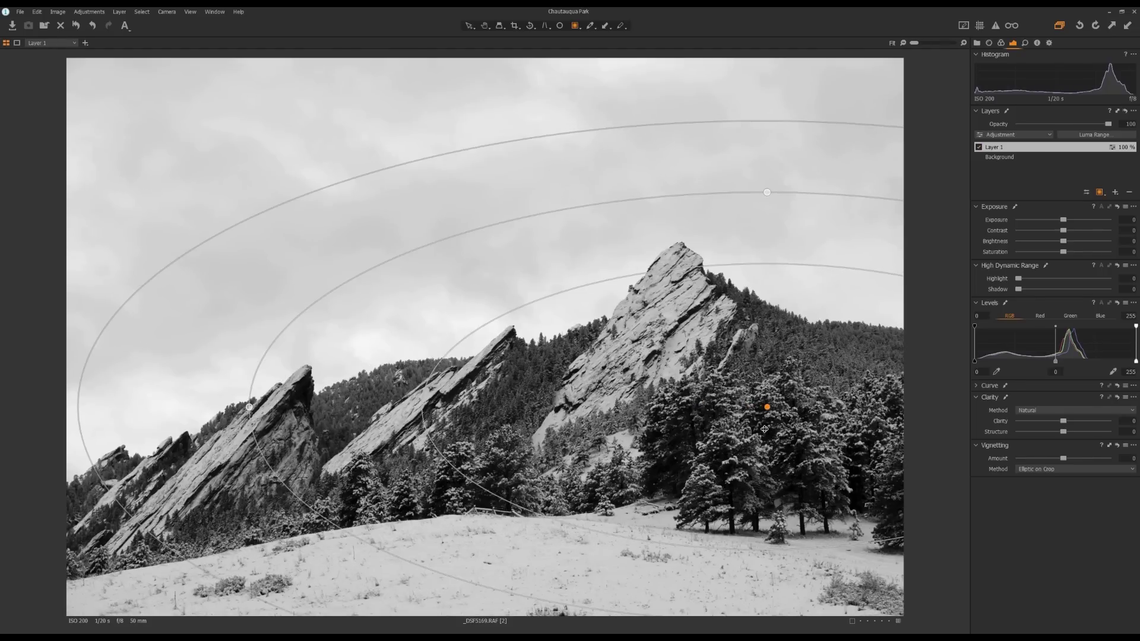
pyautogui.moveTo(768, 409); pyautogui.dragTo(520, 407)
# - Display the mask overlay and make the ellipse slightly taller and lower, covering the mountains and most of the snowy foreground
pyautogui.press('m')
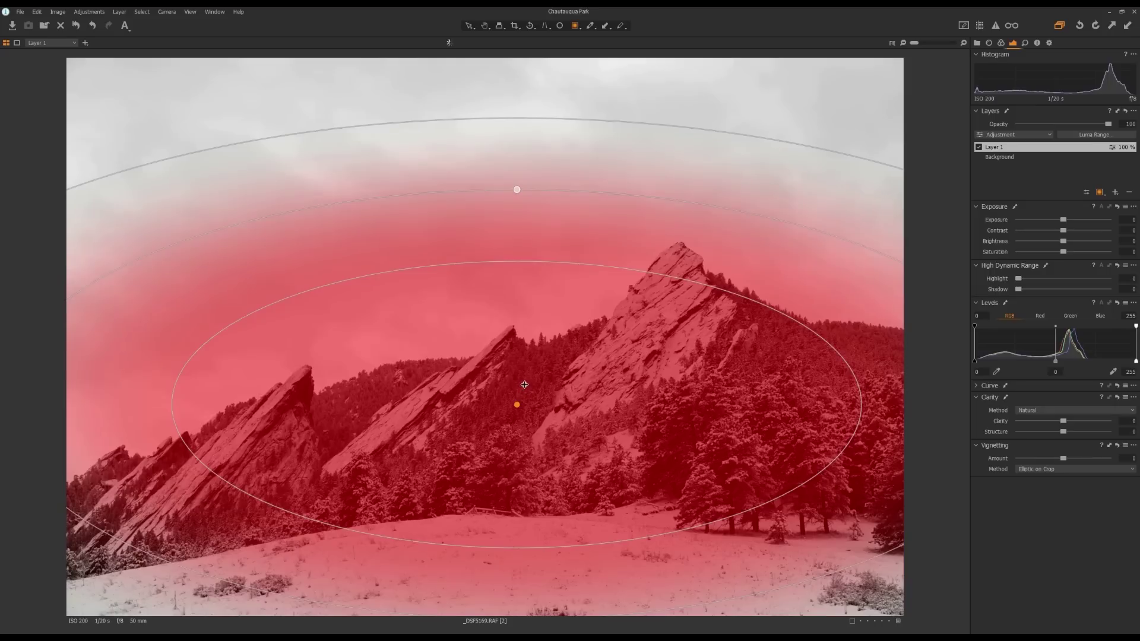
pyautogui.moveTo(517, 405); pyautogui.dragTo(521, 402)
pyautogui.moveTo(522, 189); pyautogui.dragTo(520, 166)
pyautogui.moveTo(521, 402); pyautogui.dragTo(522, 437)
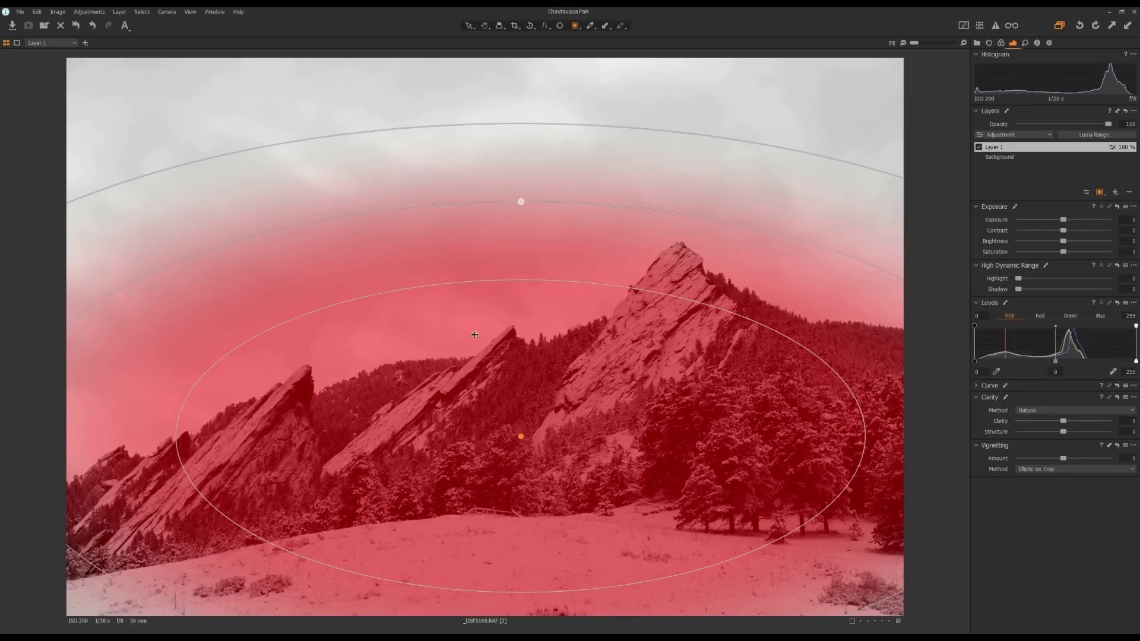
# - Invert Layer 1's mask so it targets the sky and outer corners, and hide the mask overlay
pyautogui.rightClick(992, 148)
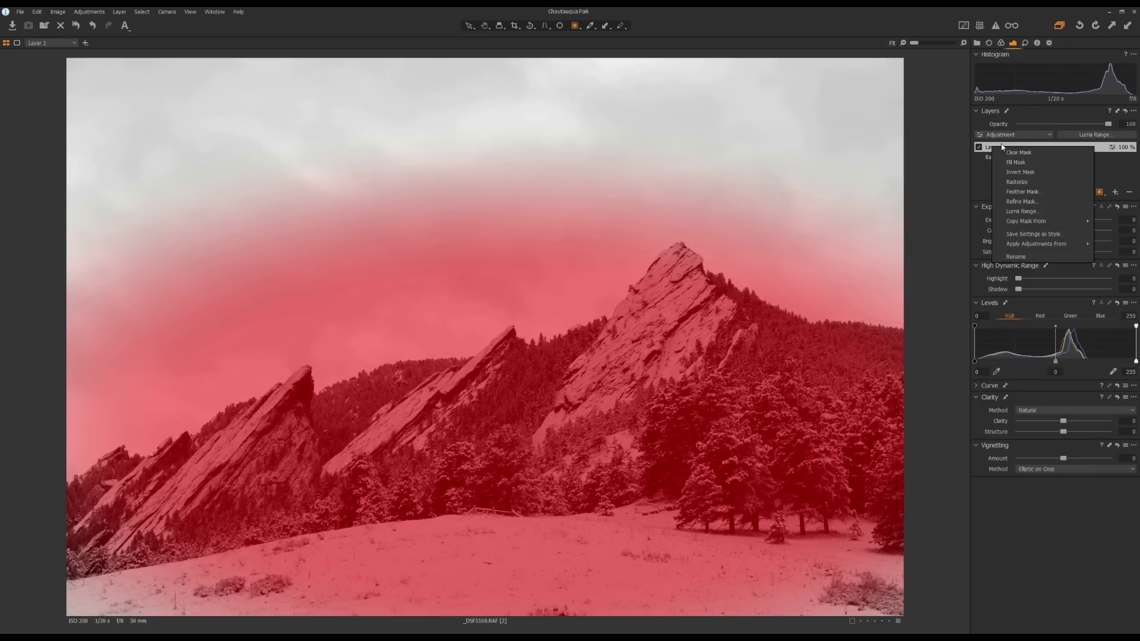
pyautogui.click(1023, 172)
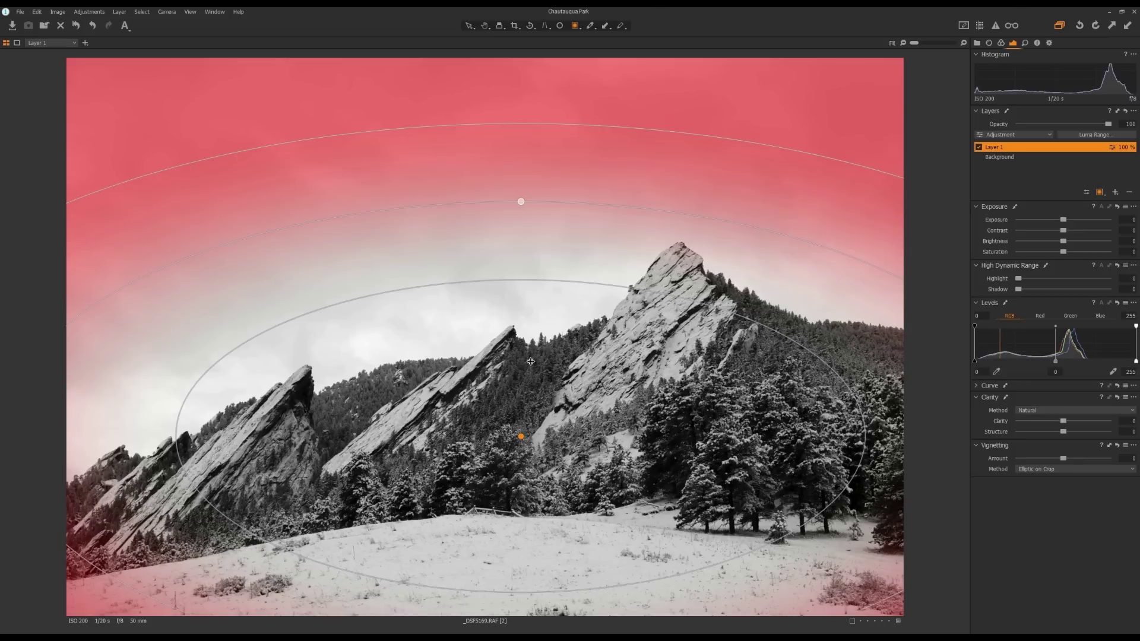
pyautogui.press('m')
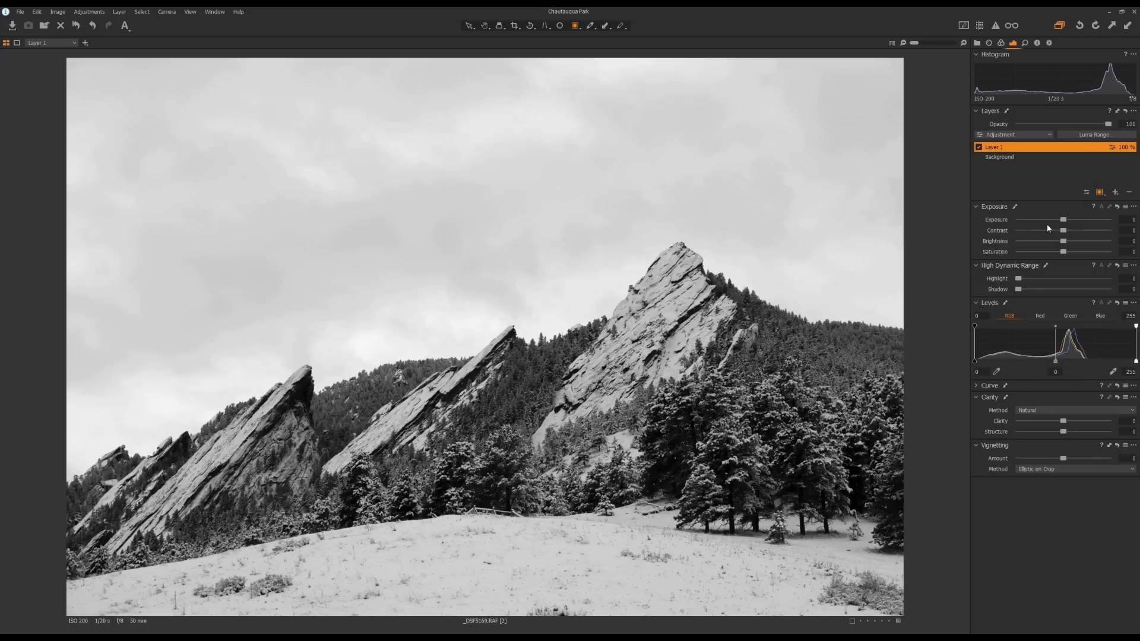
# - Darken the masked sky and corners by setting Layer 1's exposure to -1
pyautogui.moveTo(1066, 224); pyautogui.dragTo(1051, 222)
pyautogui.click(1121, 220)
pyautogui.press('BackSpace')
pyautogui.write('-1')
pyautogui.press('Return')
pyautogui.moveTo(521, 436); pyautogui.dragTo(827, 214)
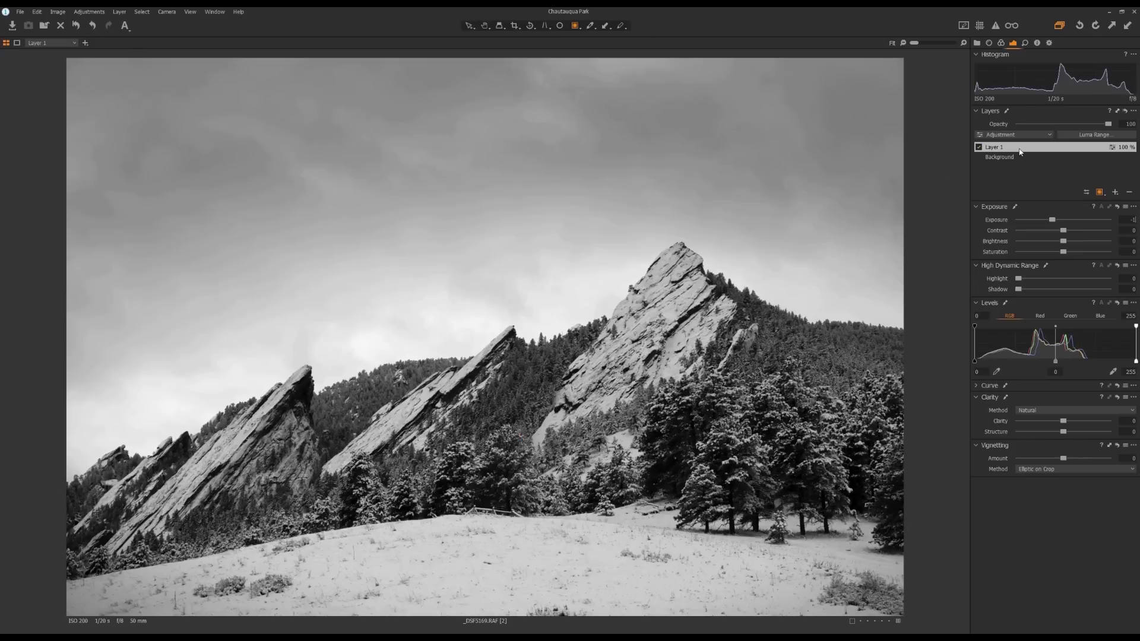
# - Apply a dark vignette to the Background layer with an amount of -0.99, keeping the Elliptic on Crop method
pyautogui.click(1000, 158)
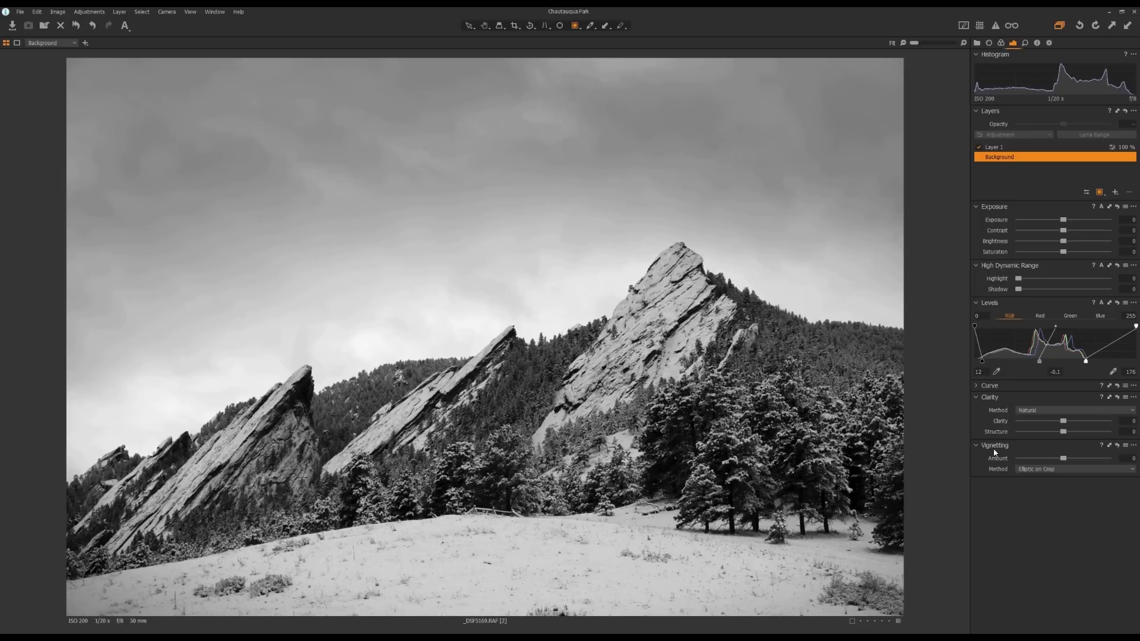
pyautogui.rightClick(1010, 508)
pyautogui.moveTo(1035, 518)
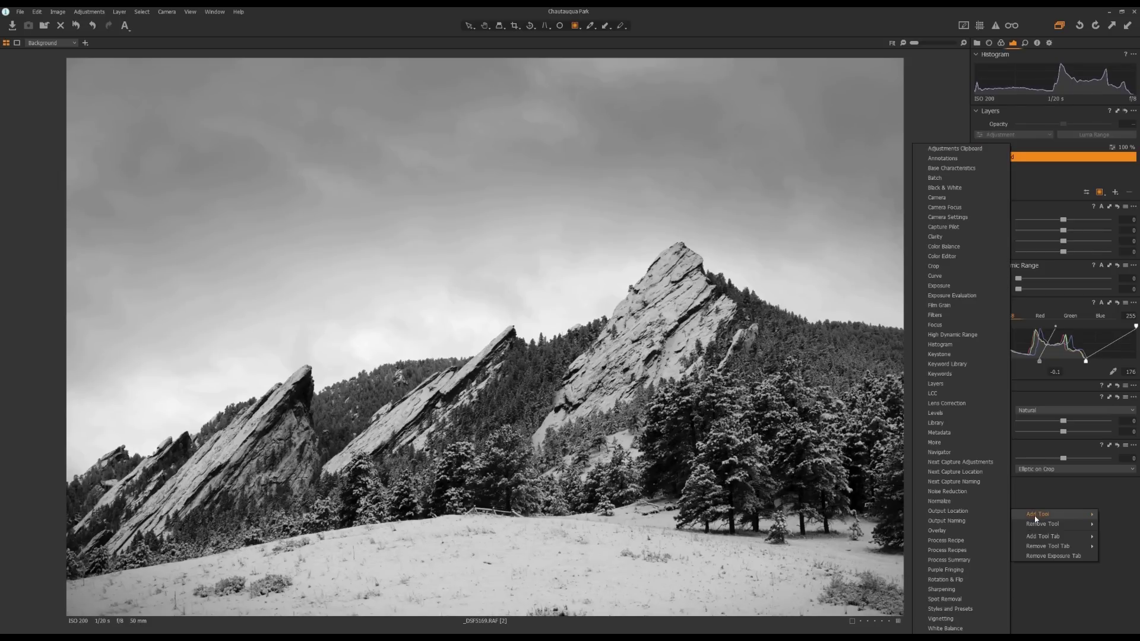
pyautogui.click(1049, 591)
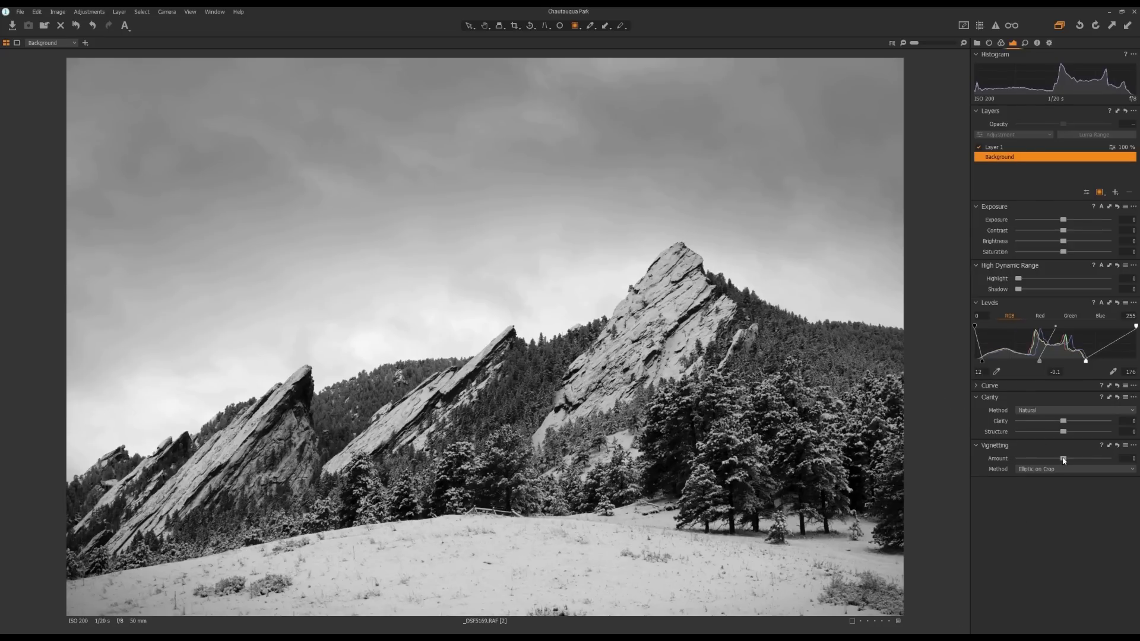
pyautogui.moveTo(1064, 460); pyautogui.dragTo(1052, 459)
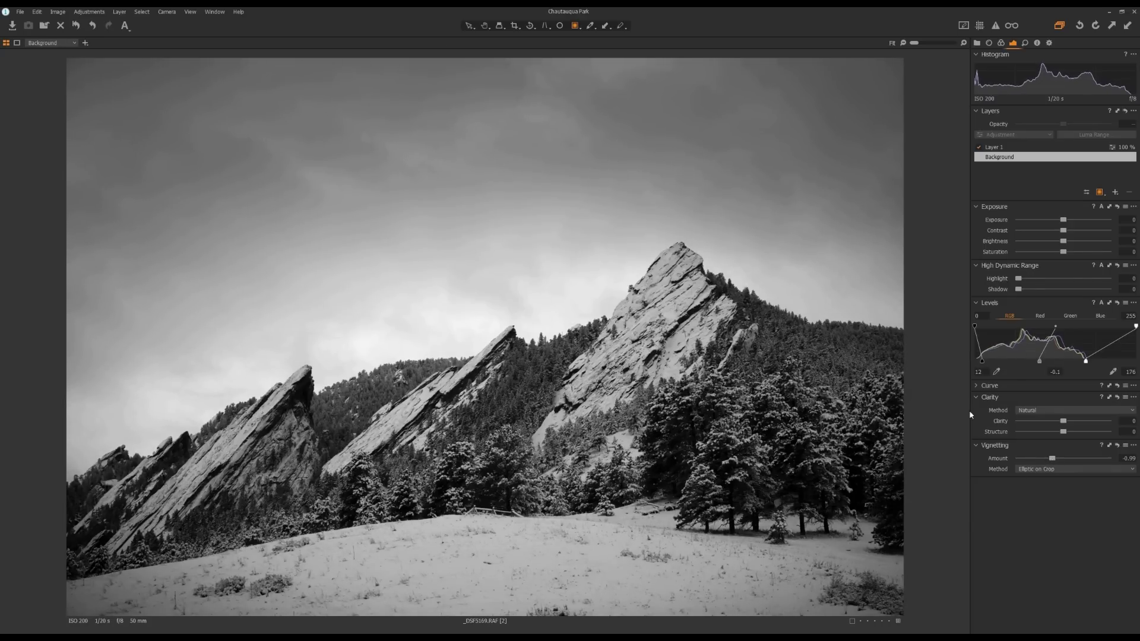
# - Check Layer 1's mask coverage with the overlay and set that layer's clarity to 80 using the Natural method
pyautogui.click(993, 148)
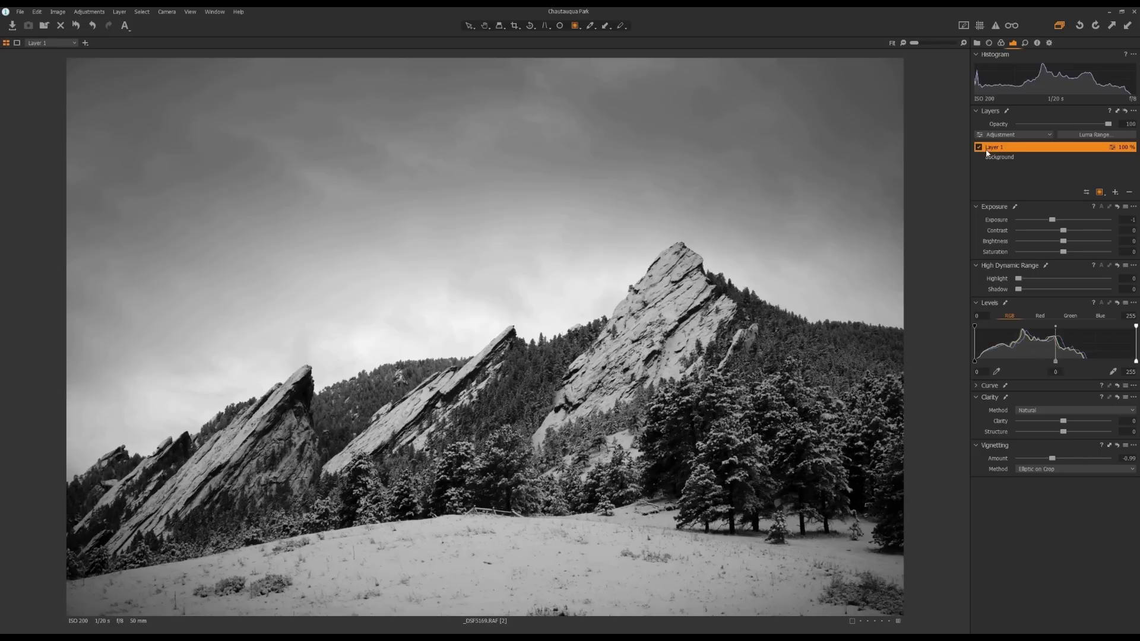
pyautogui.moveTo(588, 300)
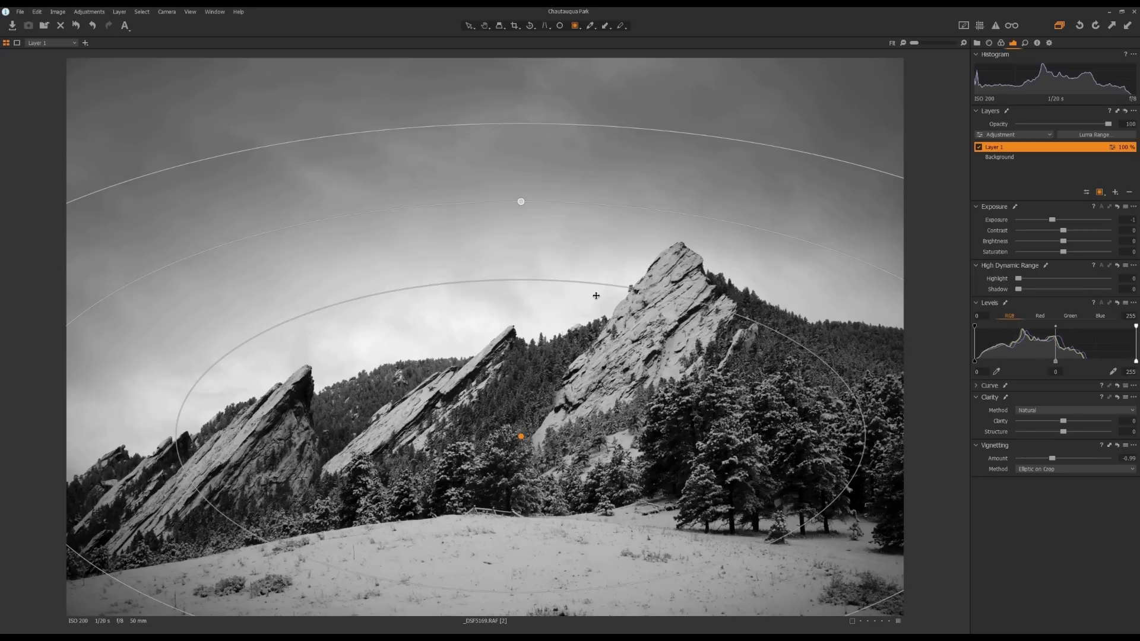
pyautogui.press('m')
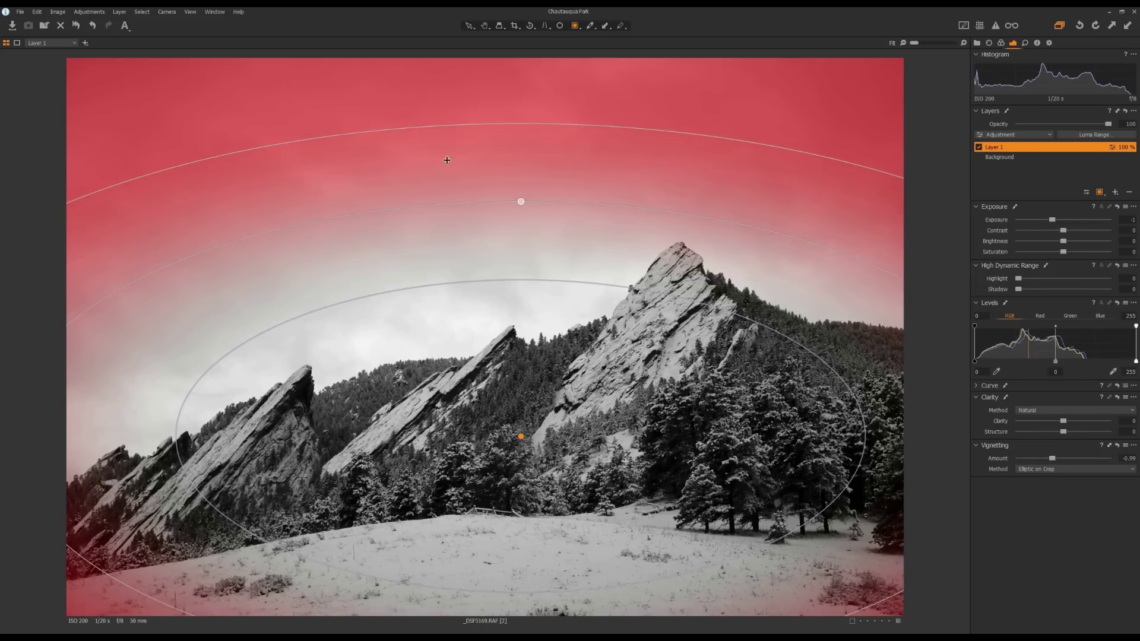
pyautogui.press('m')
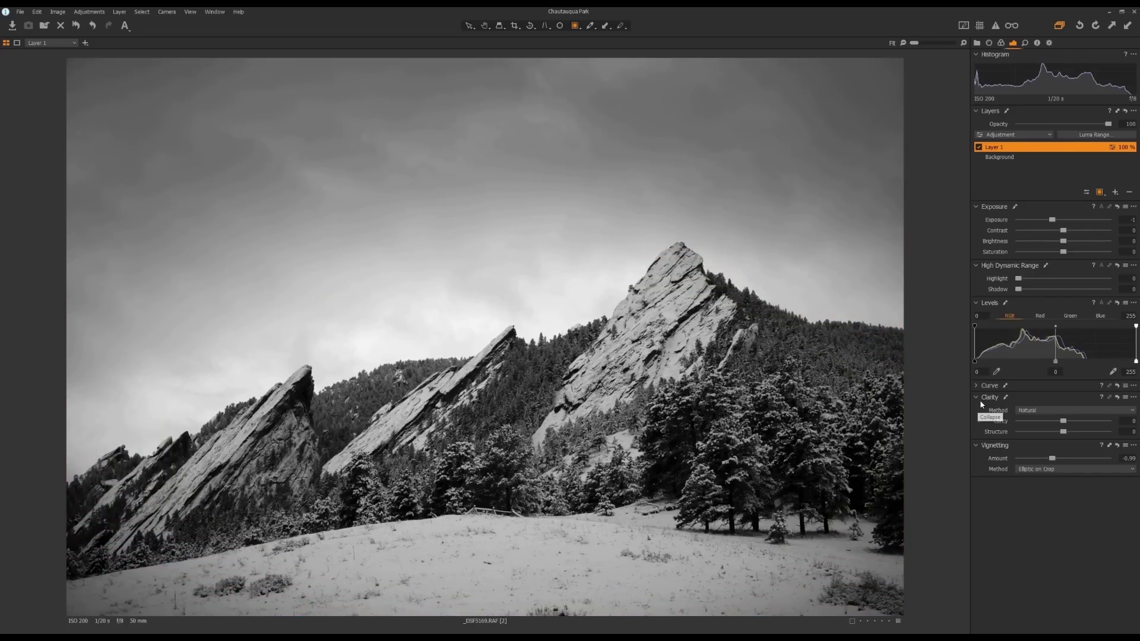
pyautogui.moveTo(1064, 422); pyautogui.dragTo(1100, 425)
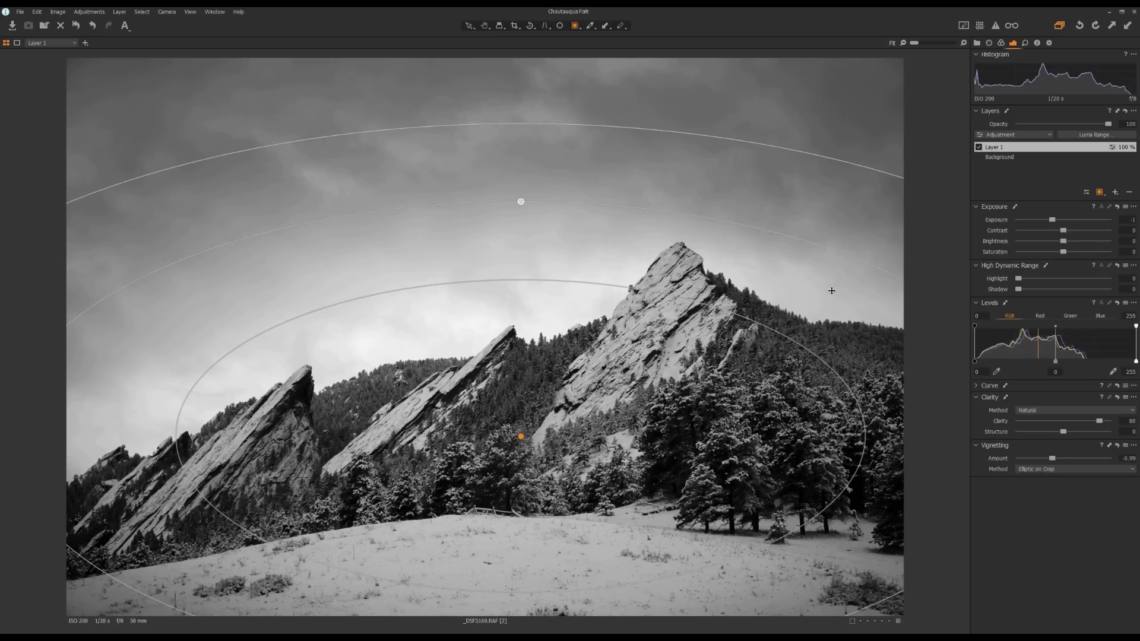
# - Add a second adjustment layer and prepare a soft mask brush with size 707 and hardness 0
pyautogui.click(1114, 192)
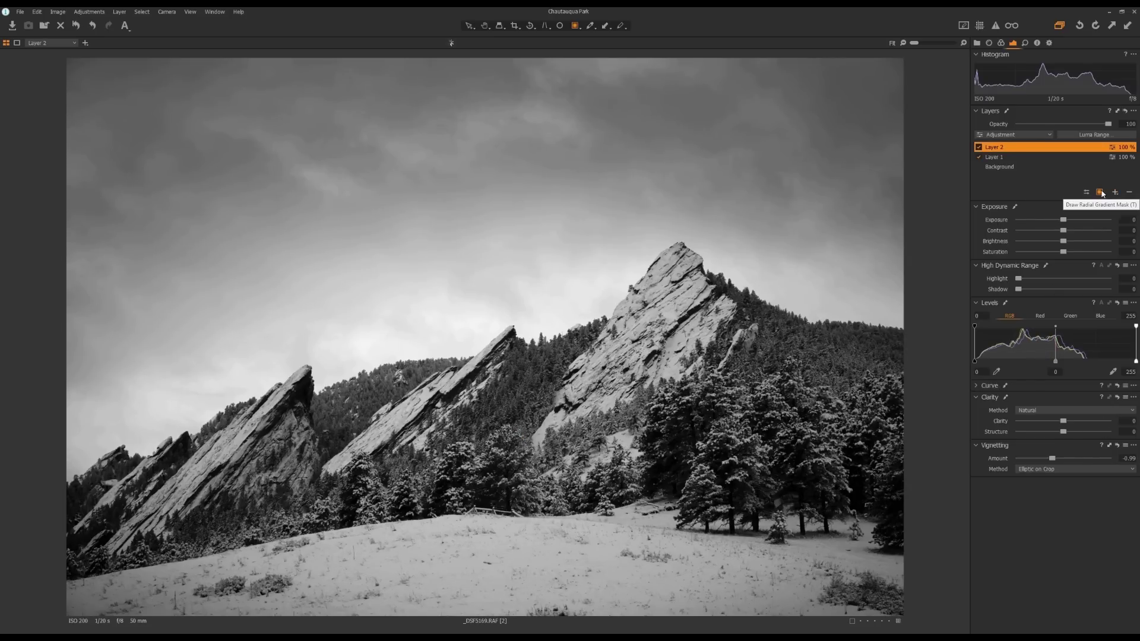
pyautogui.click(1101, 194)
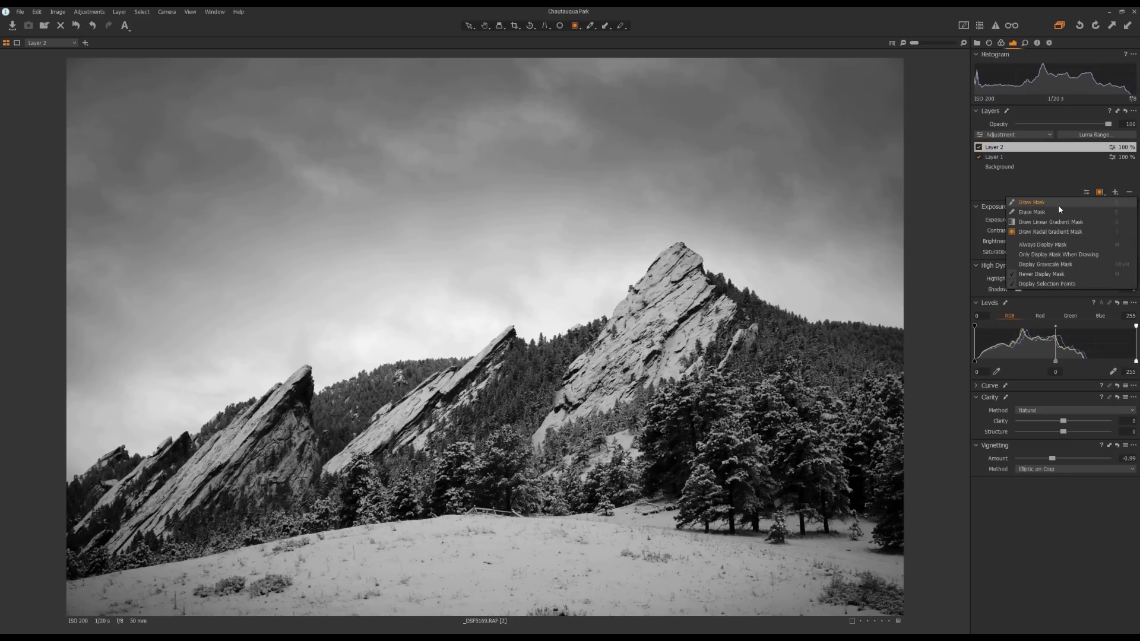
pyautogui.click(1032, 203)
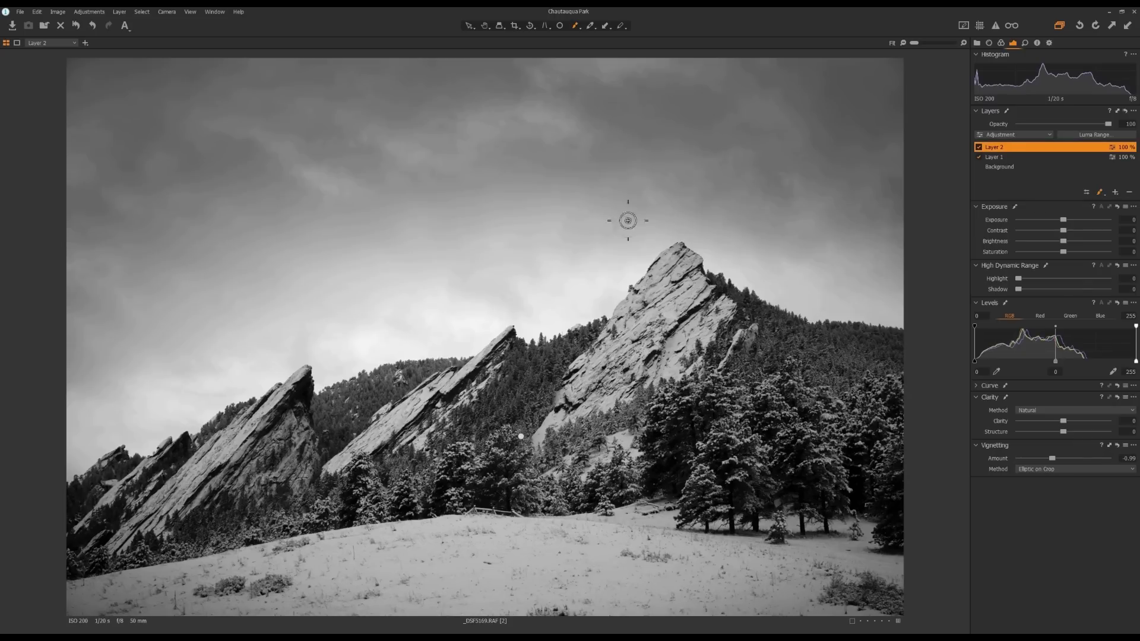
pyautogui.rightClick(444, 192)
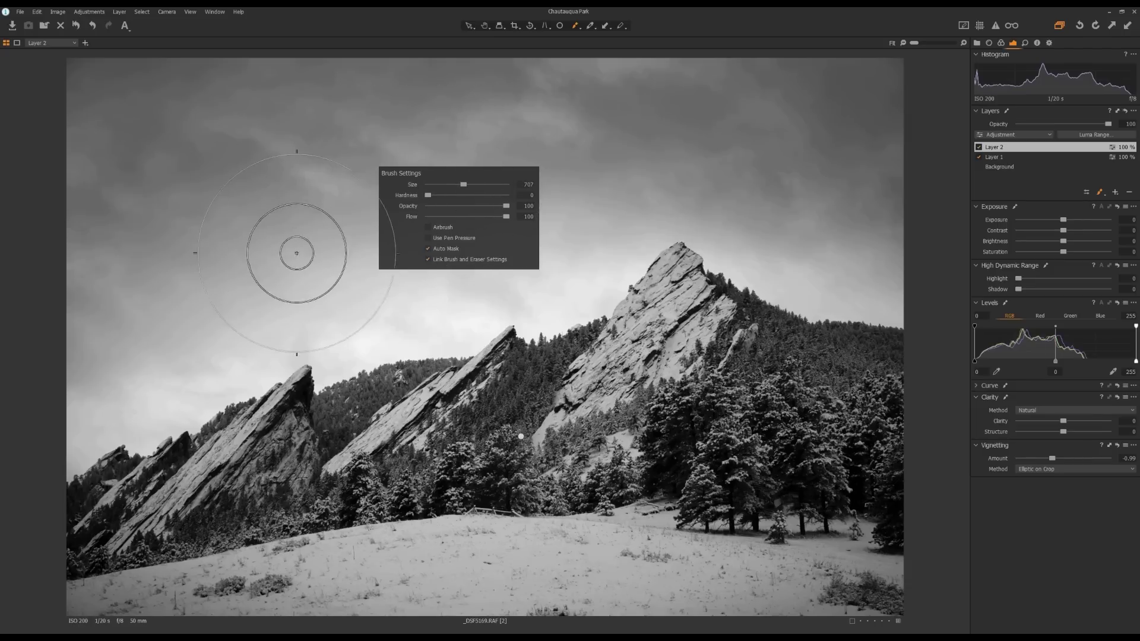
# - Brush a mask on Layer 2 over the bright sky above the leftmost large rock and toggle the overlay to check it
pyautogui.click(297, 250)
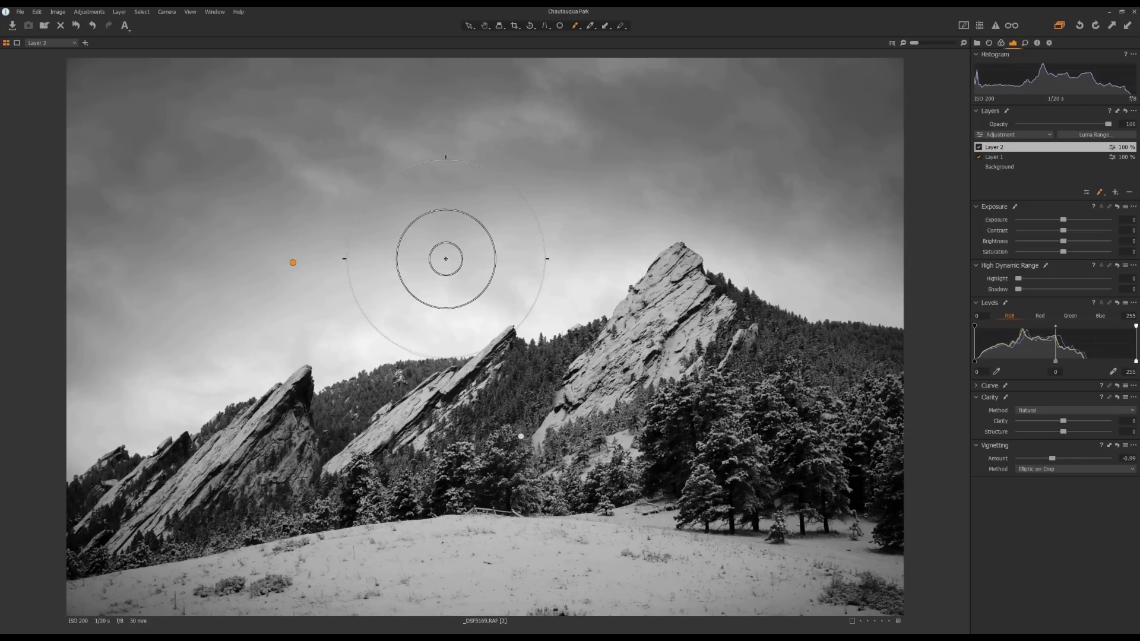
pyautogui.press('m')
pyautogui.press('m')
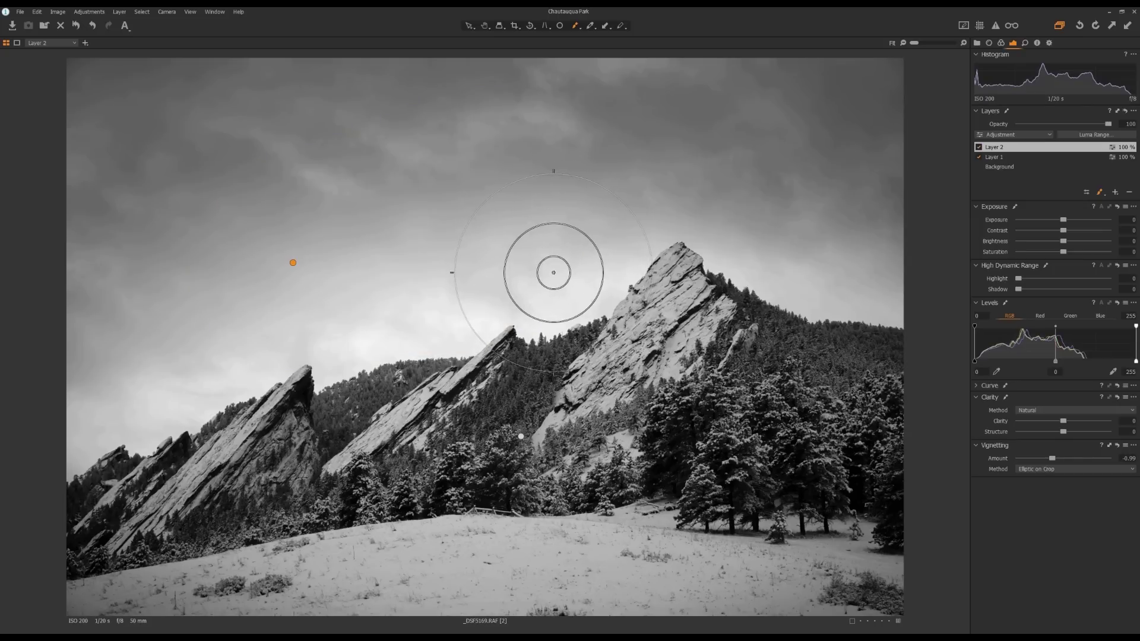
# - Extend Layer 2's brush mask across the bright sky down to the leftmost rock and toward the main peak, checking it with the overlay
pyautogui.press('m')
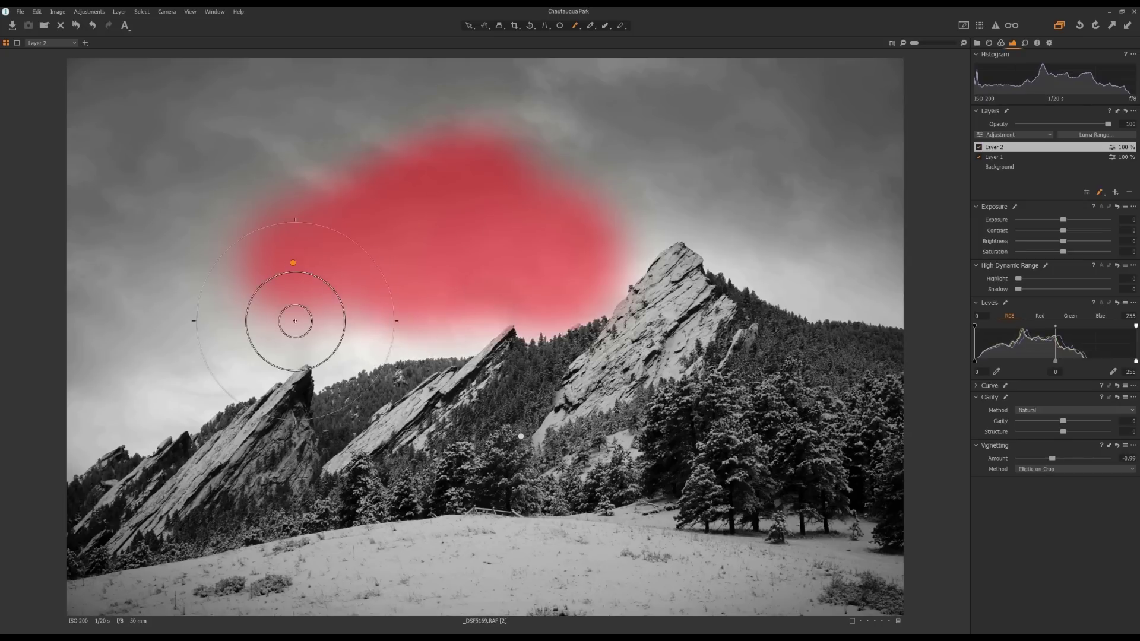
pyautogui.moveTo(245, 331)
pyautogui.mouseDown()
pyautogui.moveTo(615, 207)
pyautogui.moveTo(554, 217)
pyautogui.mouseUp()
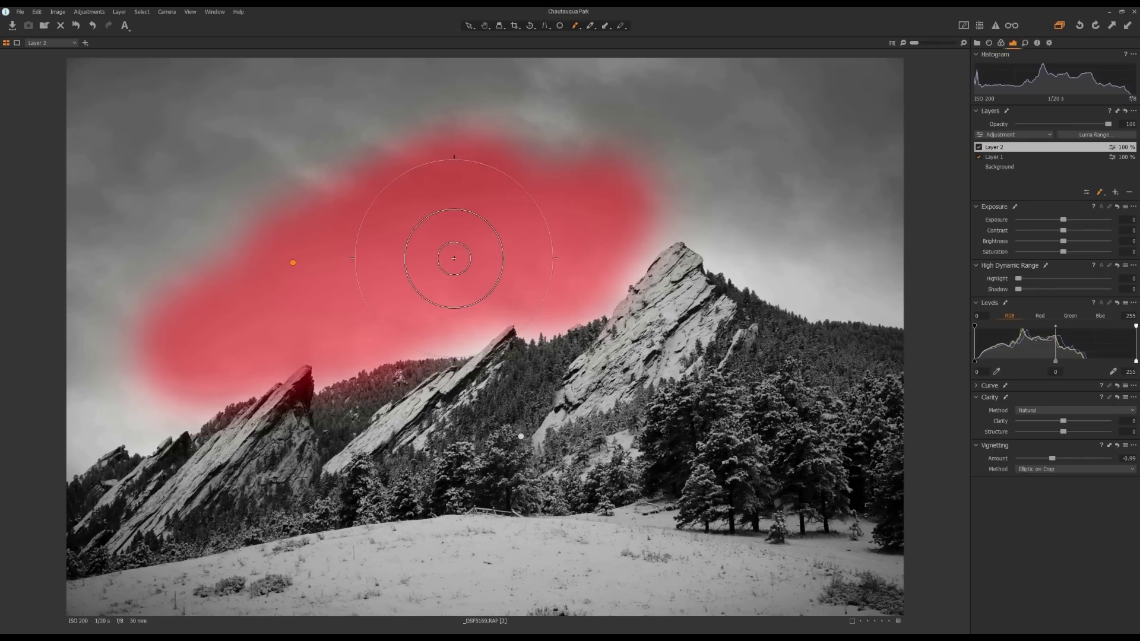
pyautogui.press('m')
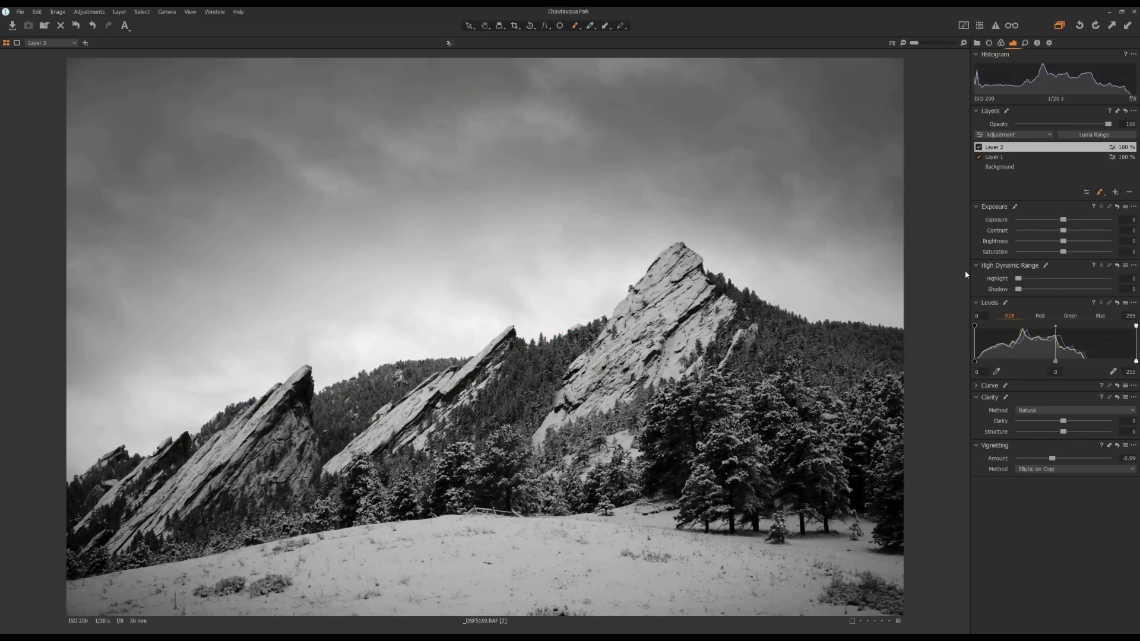
# - Set Layer 2's clarity to 33 using the Natural method
pyautogui.moveTo(1064, 422); pyautogui.dragTo(1081, 422)
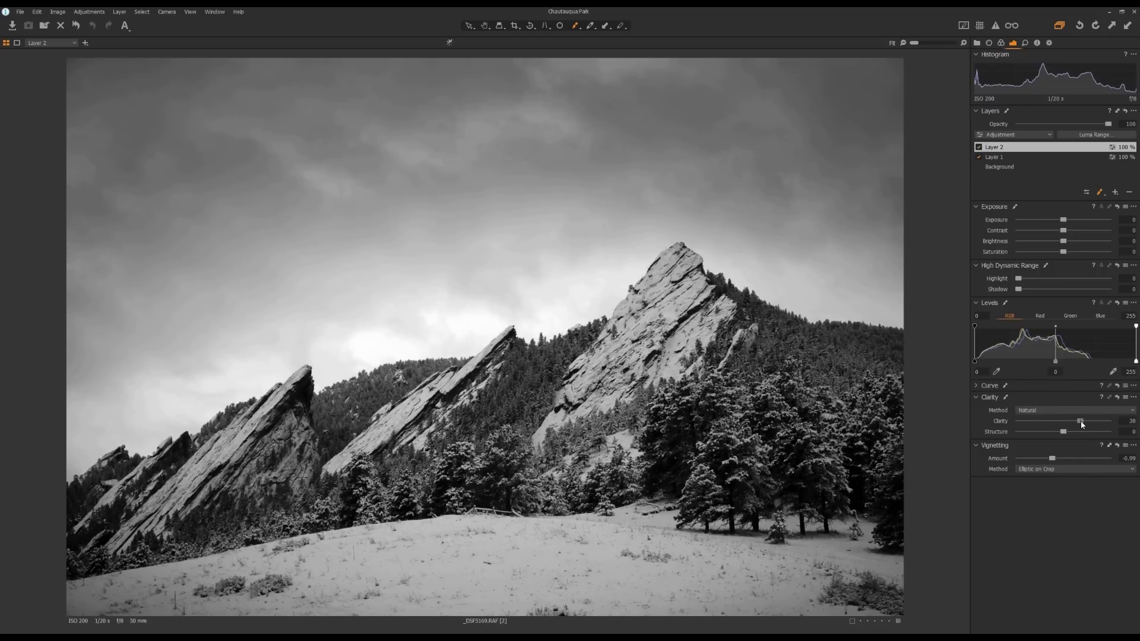
pyautogui.moveTo(1079, 423); pyautogui.dragTo(1078, 422)
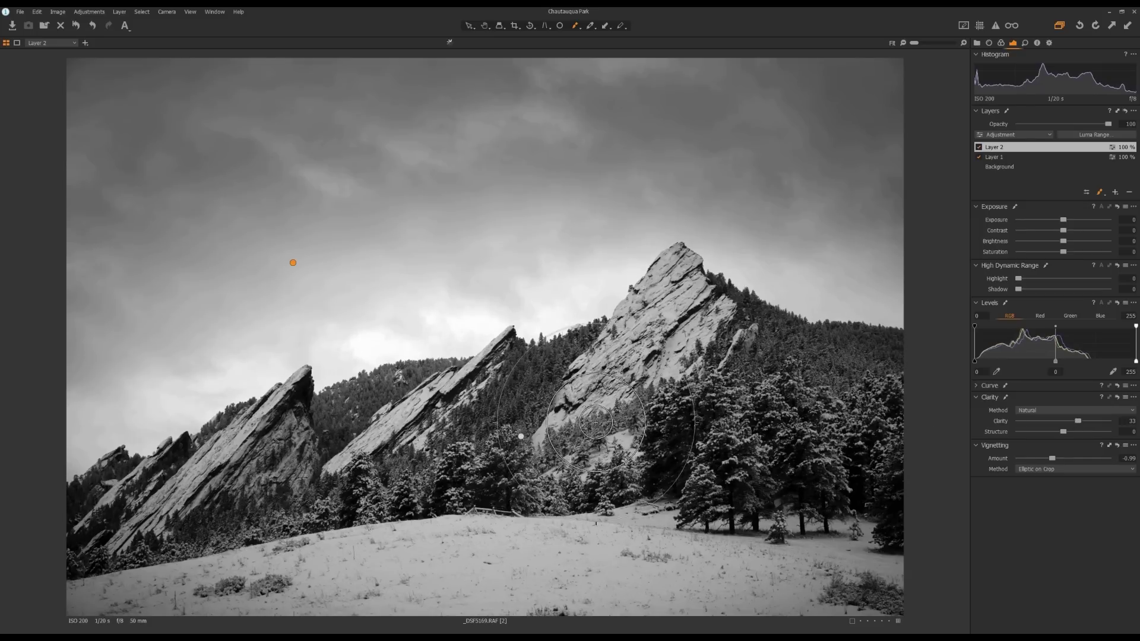
pyautogui.press('h')
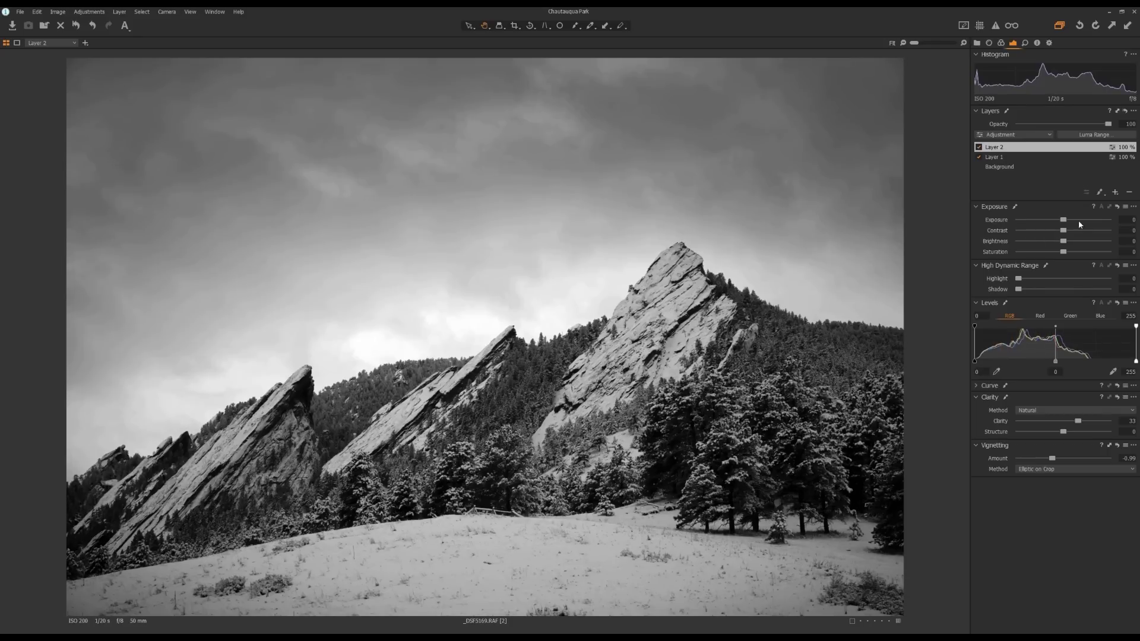
# - Add a third adjustment layer and draw a radial gradient mask on it over the rocks and trees in the middle of the image
pyautogui.click(1115, 193)
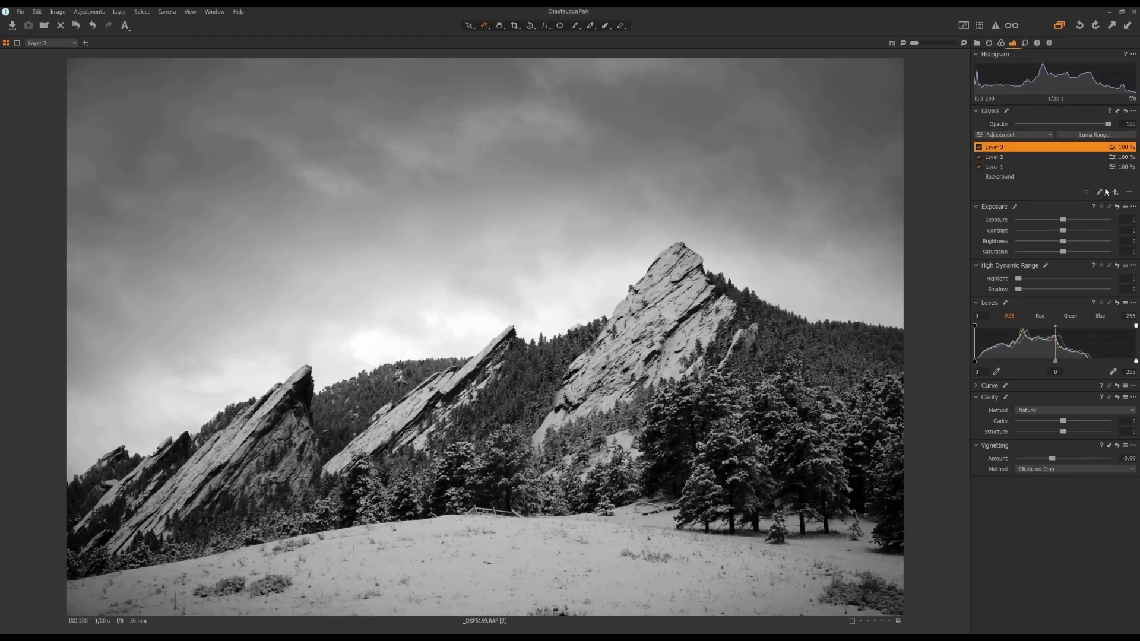
pyautogui.click(1098, 194)
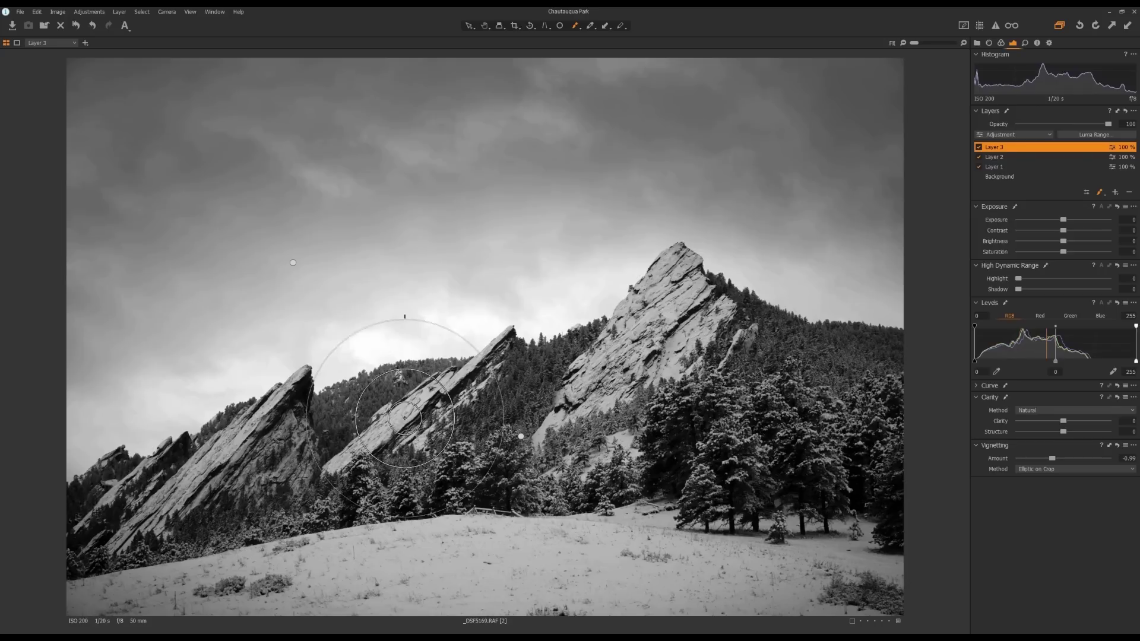
pyautogui.click(1099, 191)
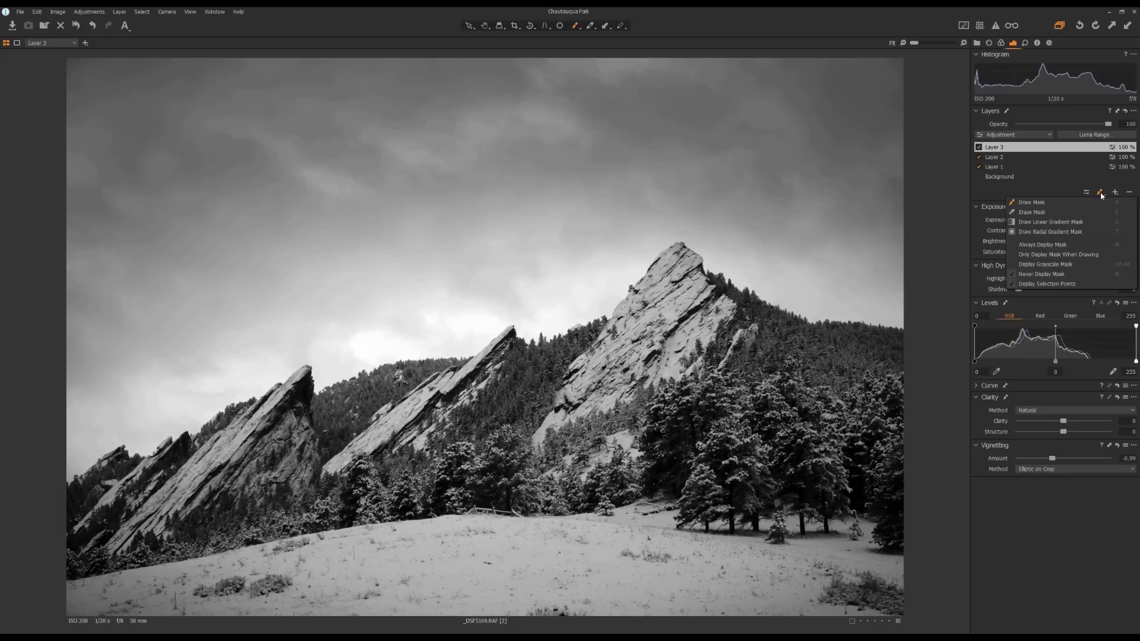
pyautogui.click(1038, 233)
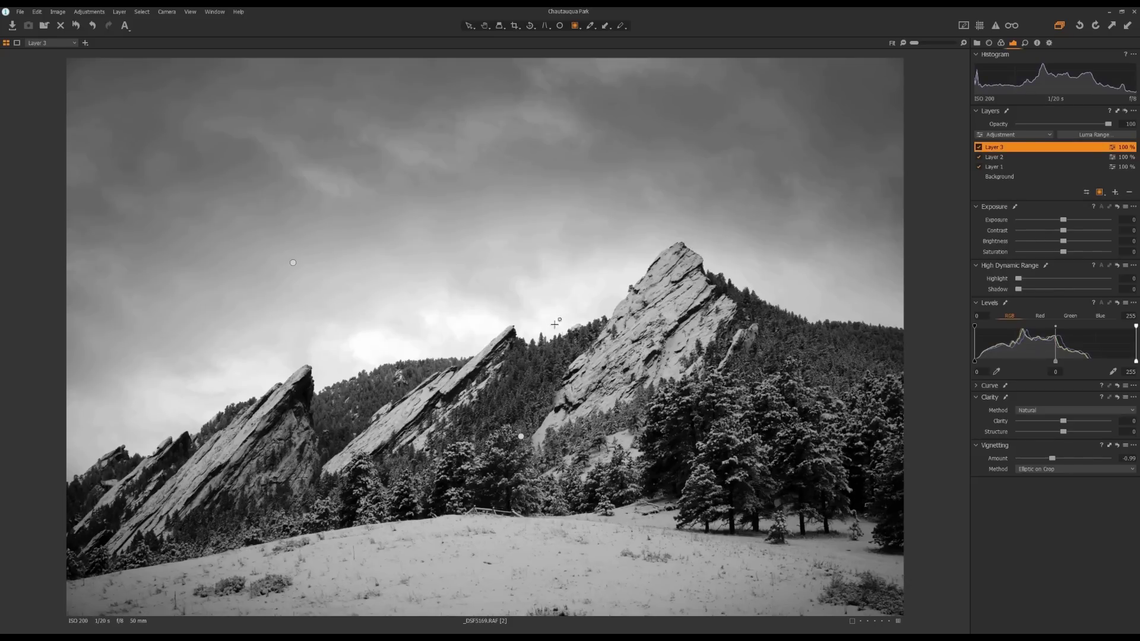
pyautogui.moveTo(464, 384); pyautogui.dragTo(888, 531)
# - Tilt, reposition and enlarge Layer 3's radial gradient mask so it follows the line of rocks up to the main peak
pyautogui.moveTo(756, 349); pyautogui.dragTo(746, 296)
pyautogui.moveTo(475, 389); pyautogui.dragTo(515, 405)
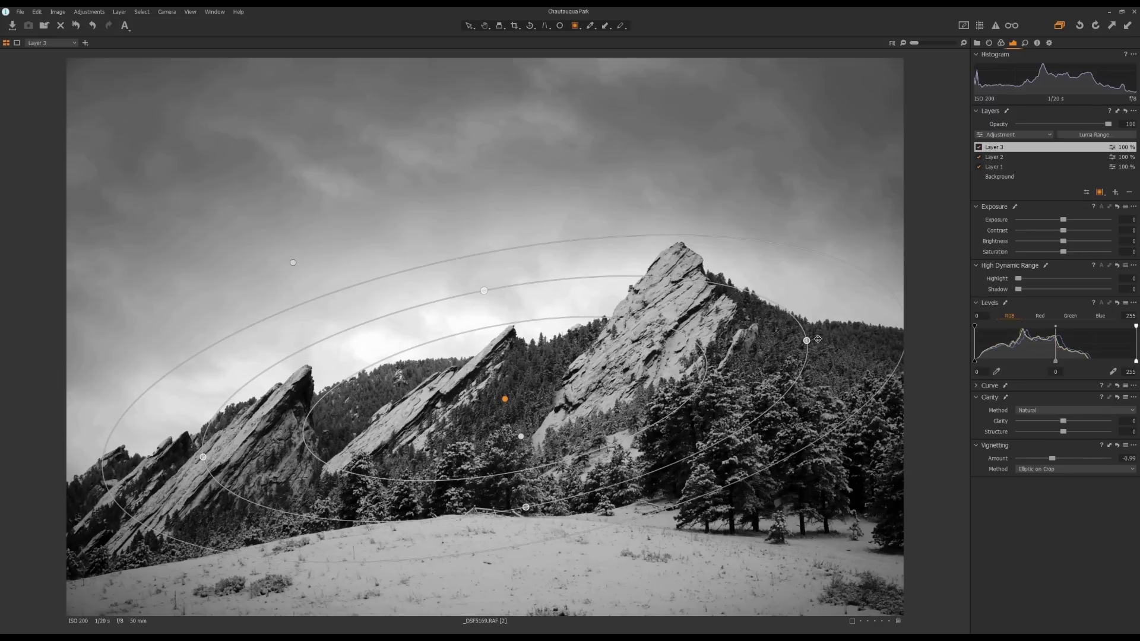
pyautogui.moveTo(808, 340); pyautogui.dragTo(844, 333)
pyautogui.moveTo(525, 507); pyautogui.dragTo(523, 533)
pyautogui.moveTo(806, 283); pyautogui.dragTo(821, 295)
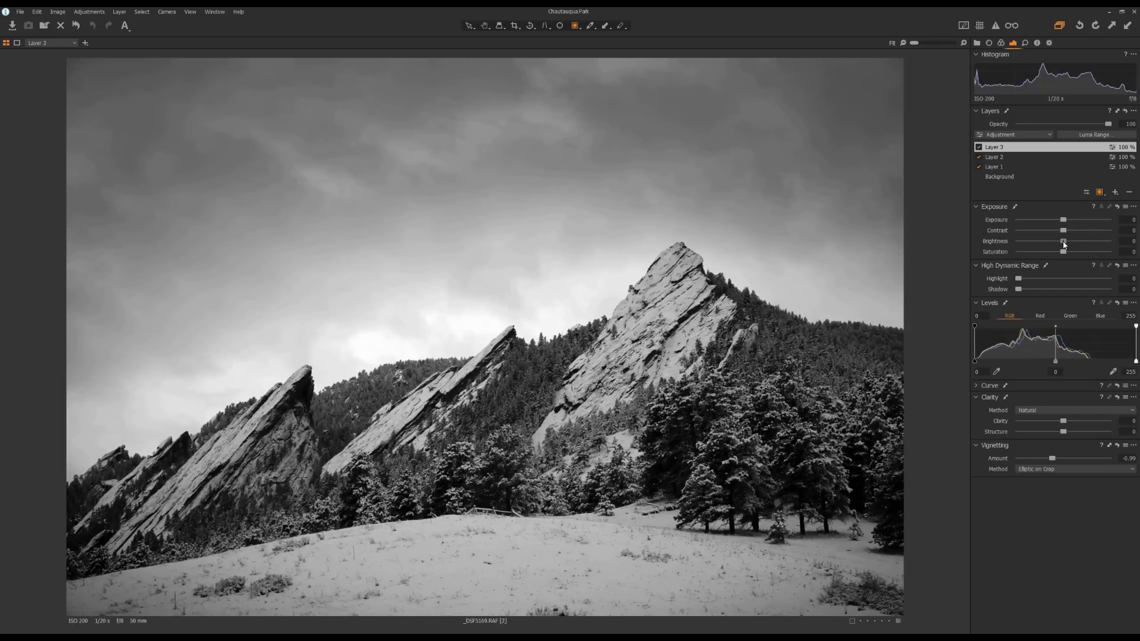
# - Brighten the area masked on Layer 3 with a brightness of 10
pyautogui.moveTo(1064, 241); pyautogui.dragTo(1081, 245)
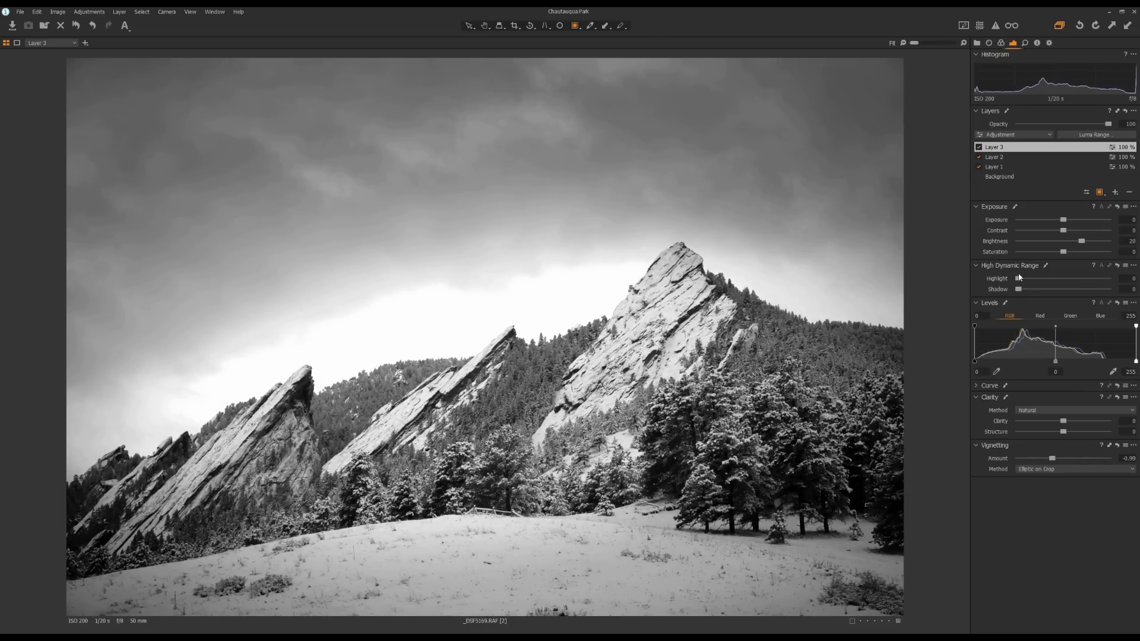
pyautogui.moveTo(1081, 242); pyautogui.dragTo(1070, 242)
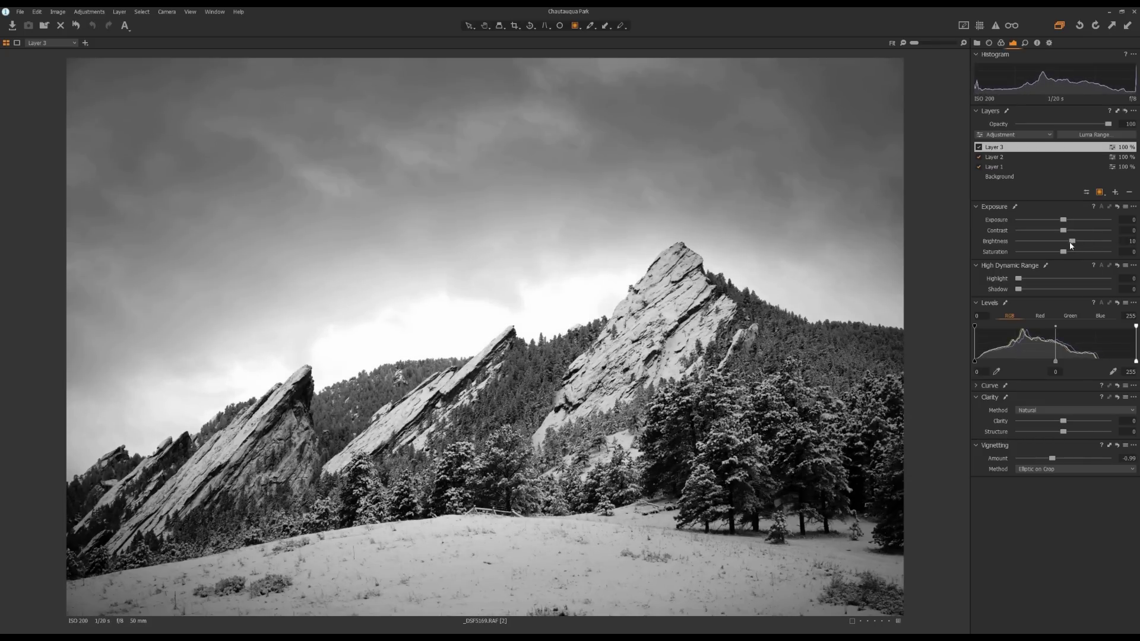
# - On the Background layer, try highlight recovery and reset it, and set the white input level to 192 instead
pyautogui.click(990, 176)
pyautogui.moveTo(1018, 279); pyautogui.dragTo(1058, 284)
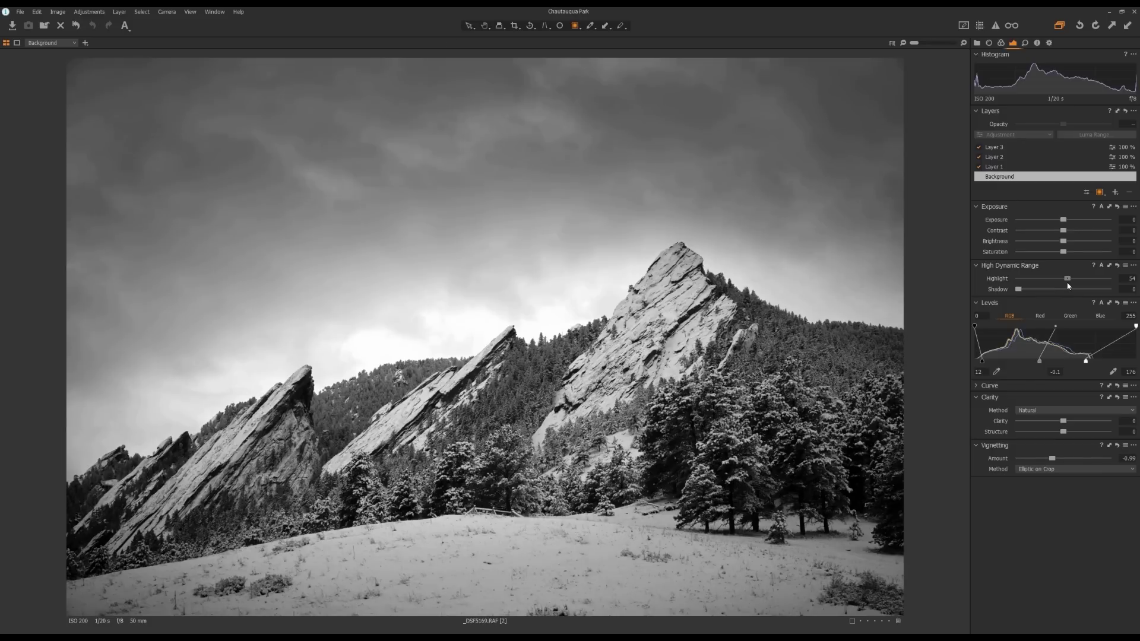
pyautogui.doubleClick(1009, 277)
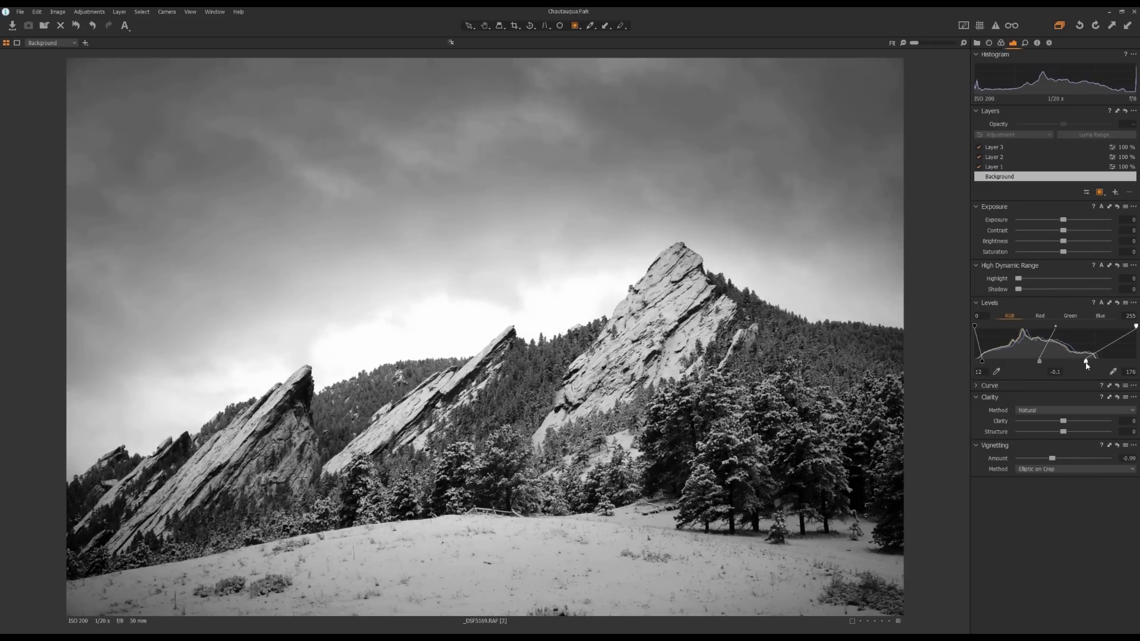
pyautogui.moveTo(1085, 361); pyautogui.dragTo(1095, 363)
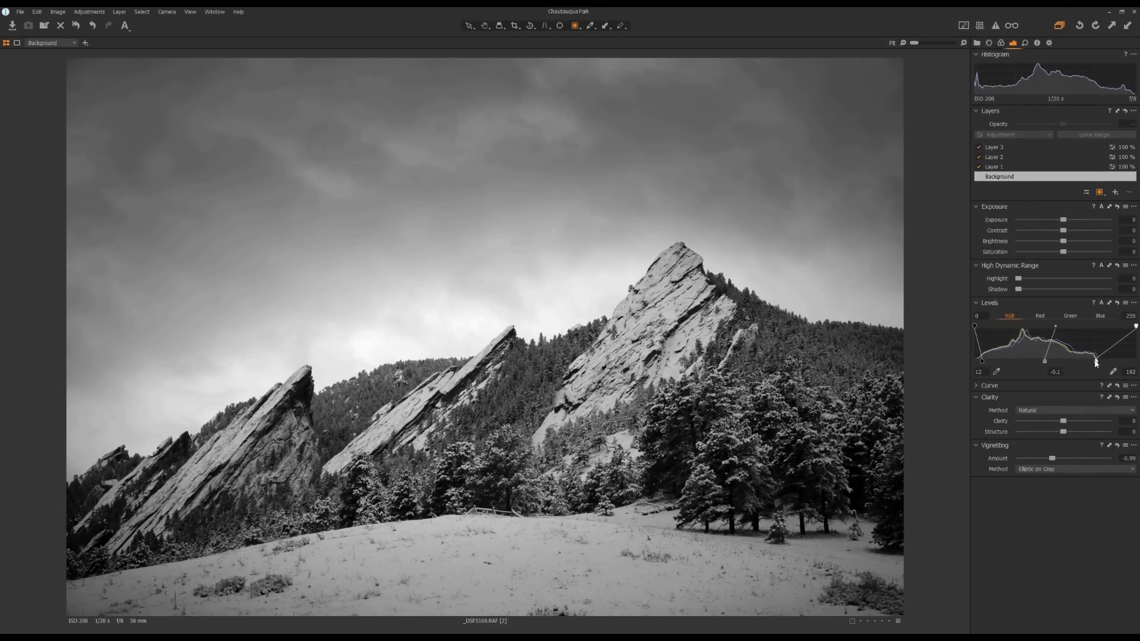
# - Compare the finished black-and-white edit with the unadjusted photo and restore the adjustments
pyautogui.click(76, 27)
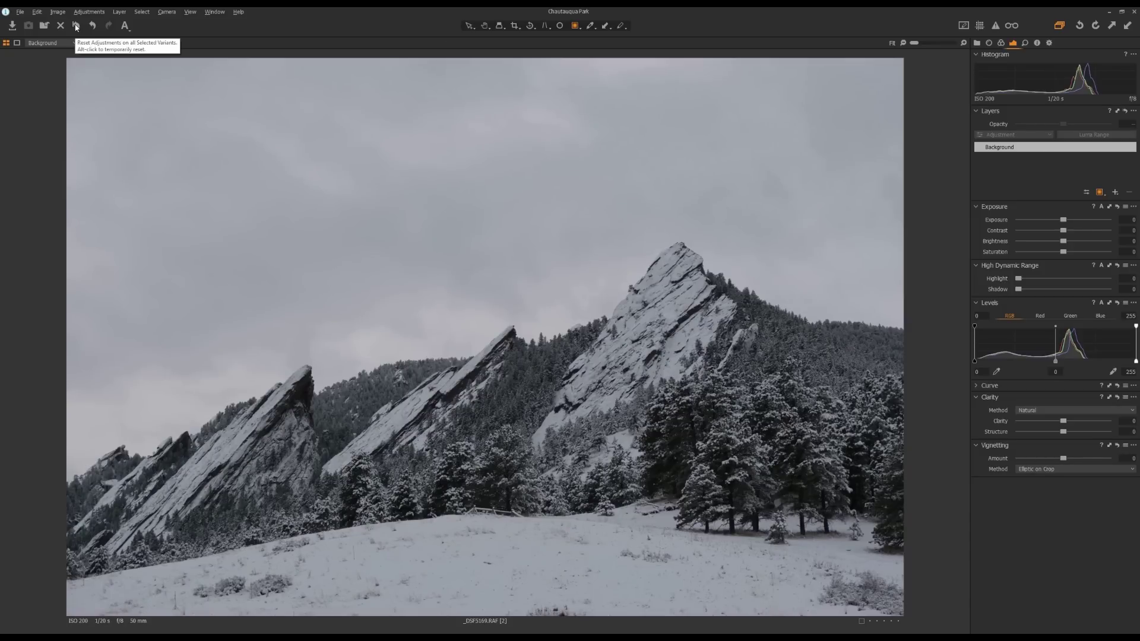
pyautogui.hotkey('ctrl', 'z')
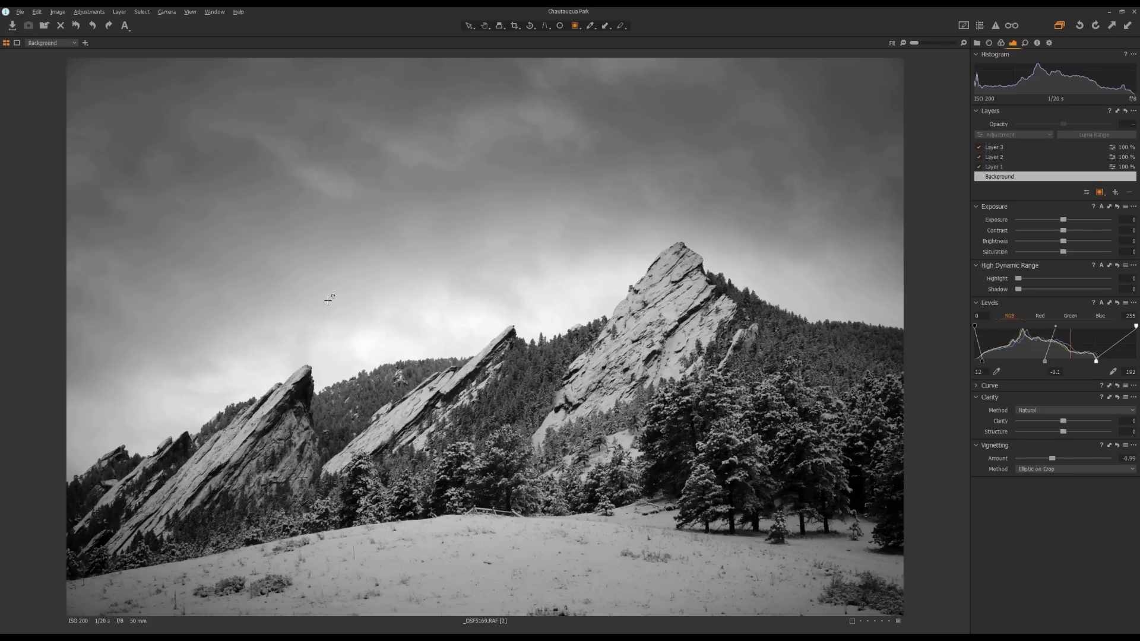
# - Split tone the Background's black-and-white conversion with highlight hue 52 and shadow hue 253, keeping both saturations subtle
pyautogui.click(1001, 44)
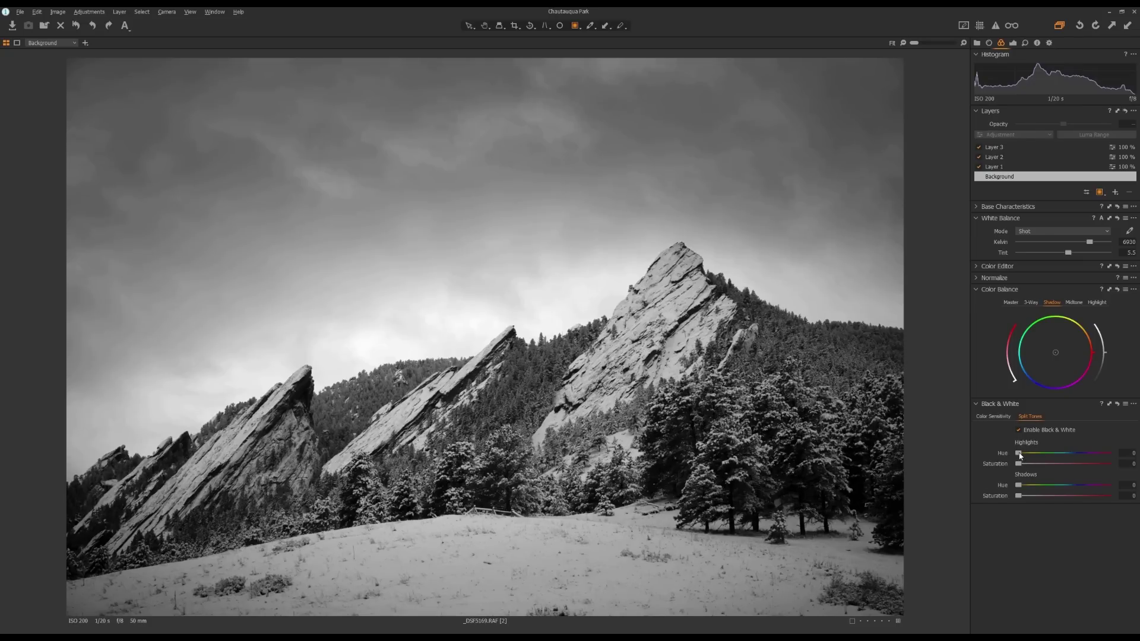
pyautogui.moveTo(1018, 454); pyautogui.dragTo(1082, 489)
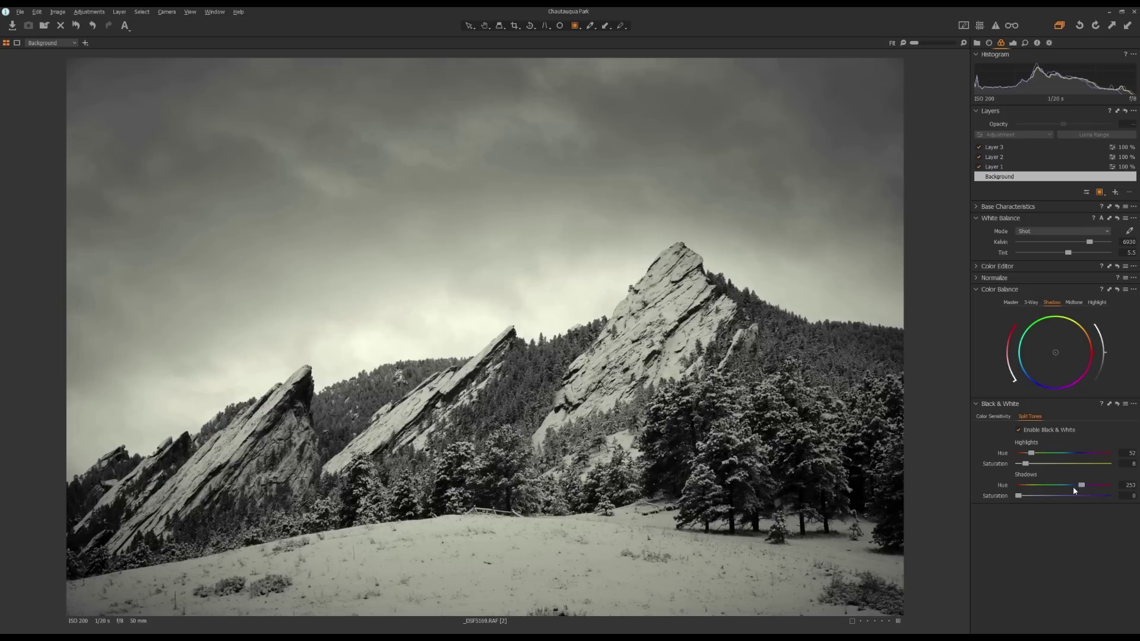
pyautogui.moveTo(1018, 497); pyautogui.dragTo(1026, 500)
pyautogui.moveTo(1025, 467); pyautogui.dragTo(1022, 468)
pyautogui.moveTo(1024, 496); pyautogui.dragTo(1025, 496)
# - Compare the split-toned mountain image with the original colour photo and bring the edit back
pyautogui.click(76, 27)
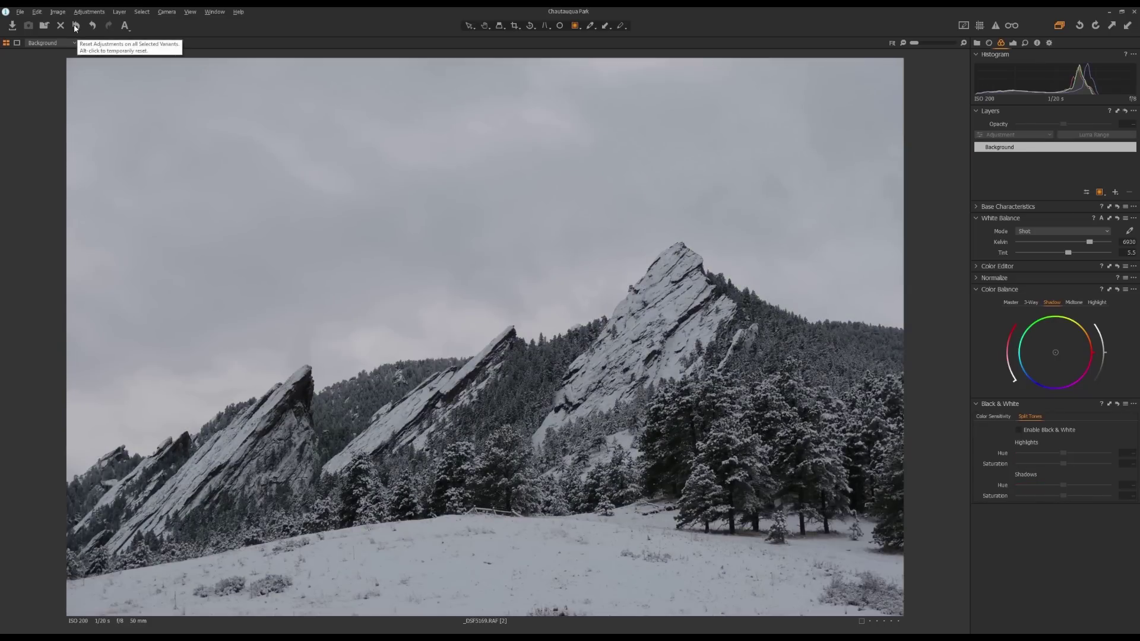
pyautogui.hotkey('ctrl', 'z')
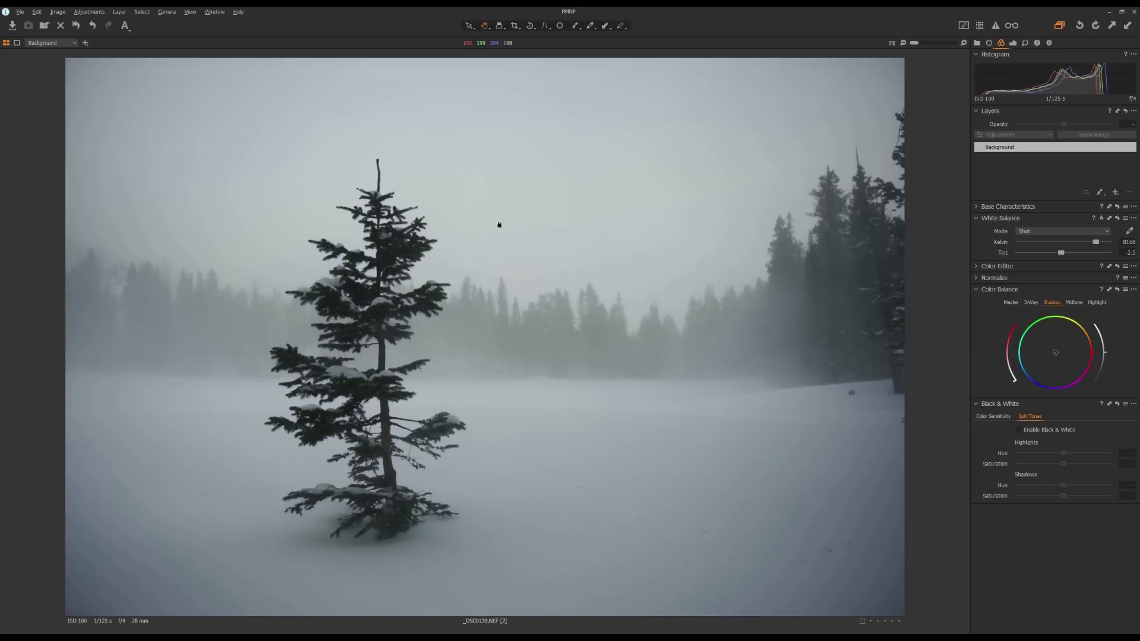
# - Set the lens light falloff correction of the foggy tree photo to 50 and enable its black-and-white conversion
pyautogui.click(989, 43)
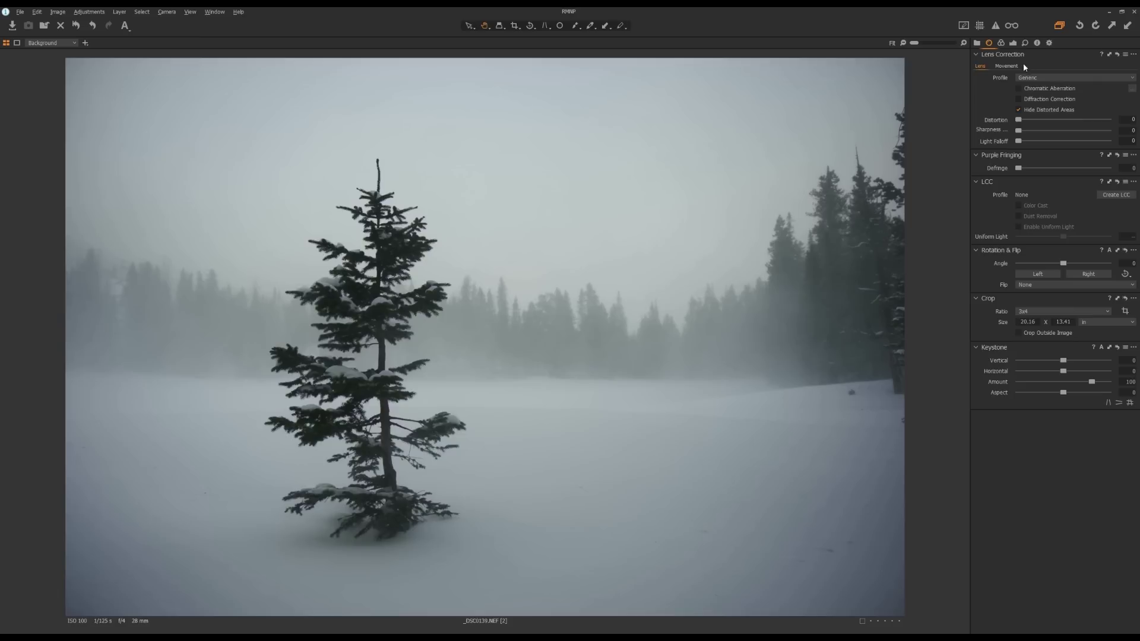
pyautogui.moveTo(1018, 141); pyautogui.dragTo(1046, 146)
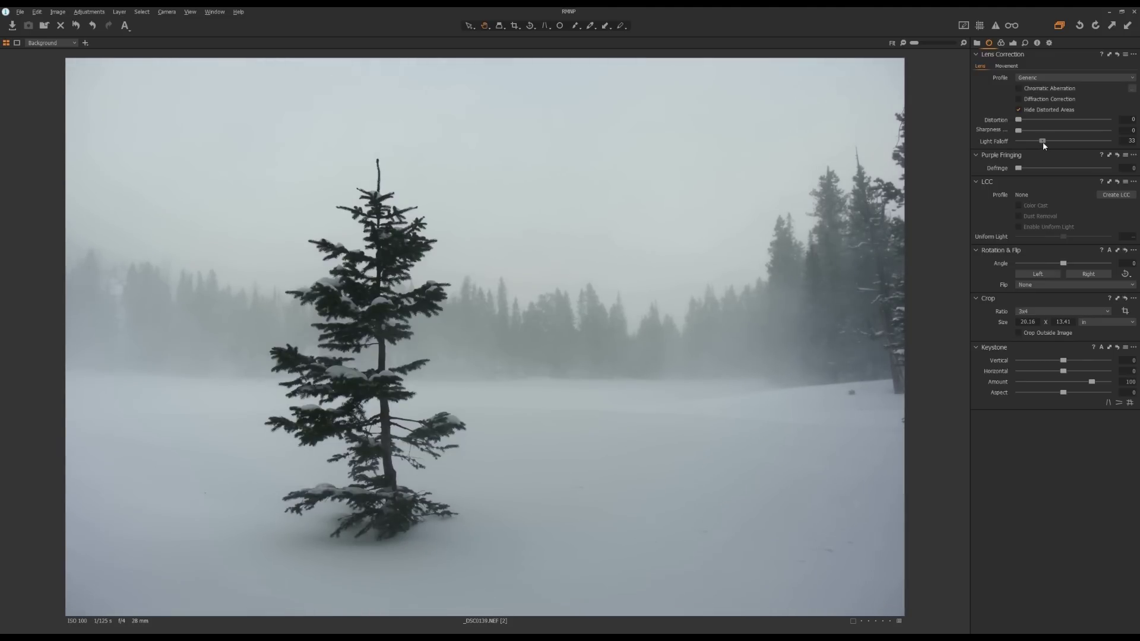
pyautogui.moveTo(1043, 143); pyautogui.dragTo(1061, 145)
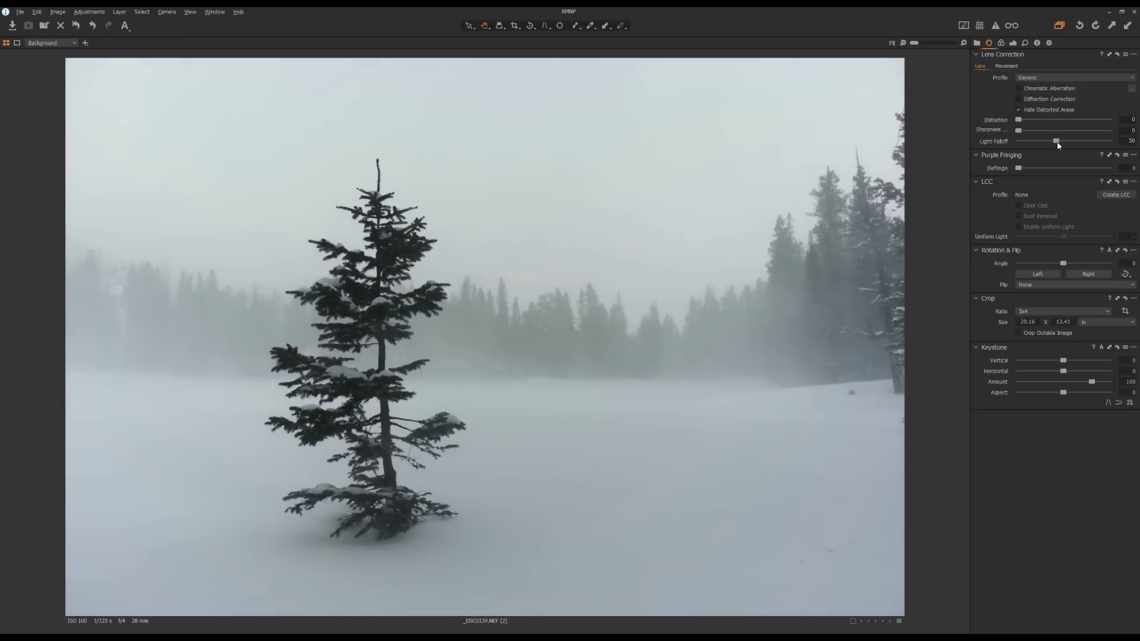
pyautogui.click(1002, 44)
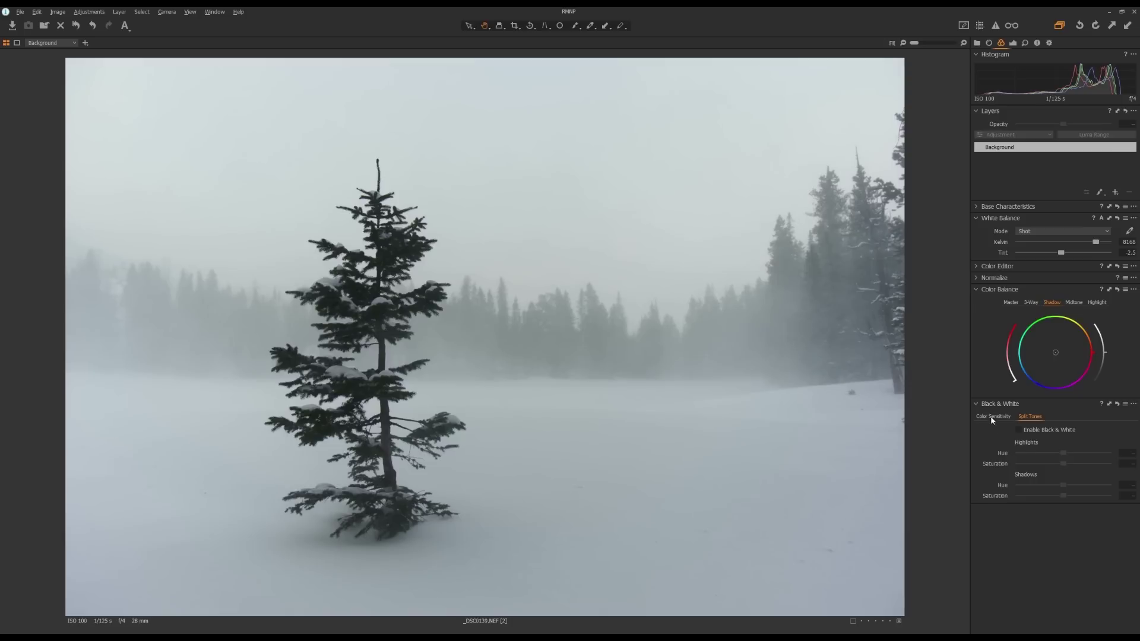
pyautogui.click(1019, 430)
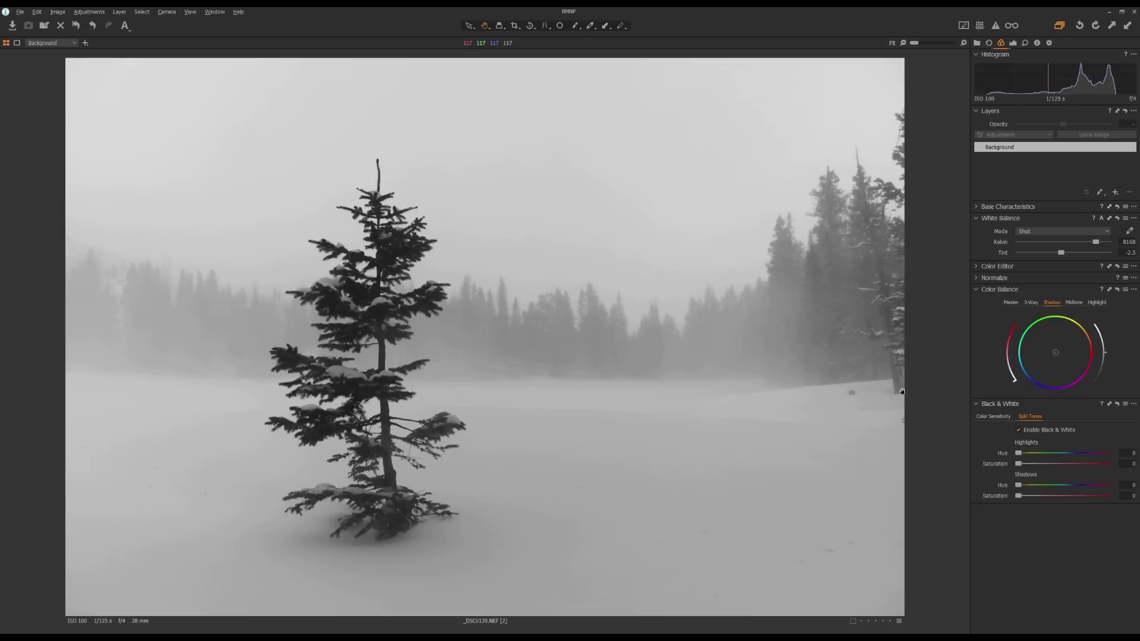
# - Crop the foggy tree photo at a 3x4 ratio to about 16.8 by 12.6 in, trimming both sides and the foreground snow
pyautogui.click(513, 26)
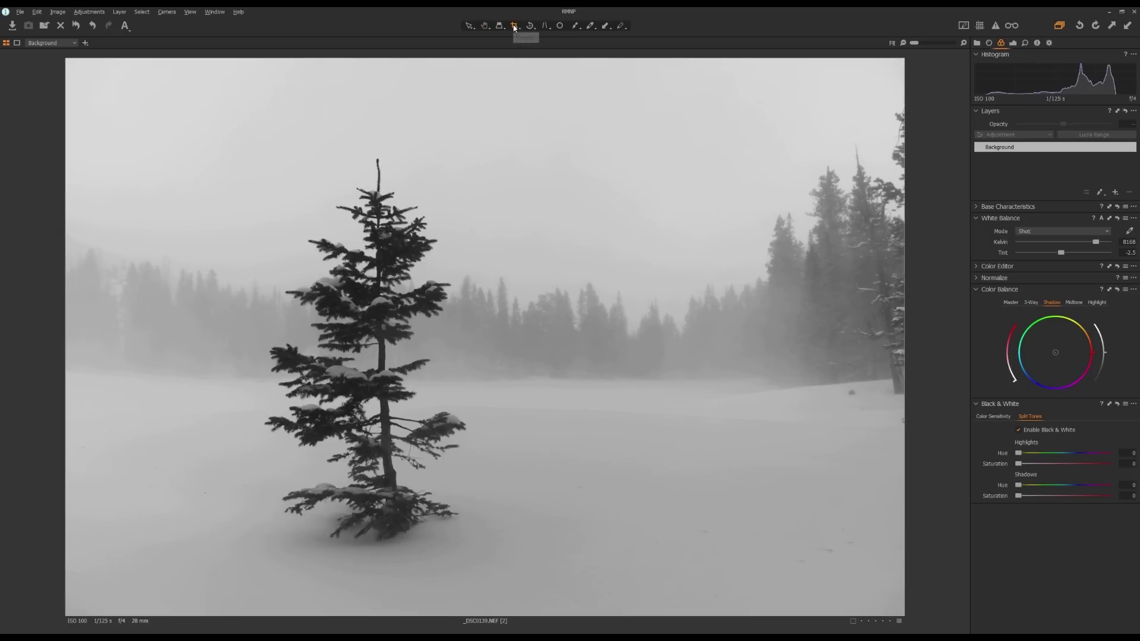
pyautogui.click(515, 25)
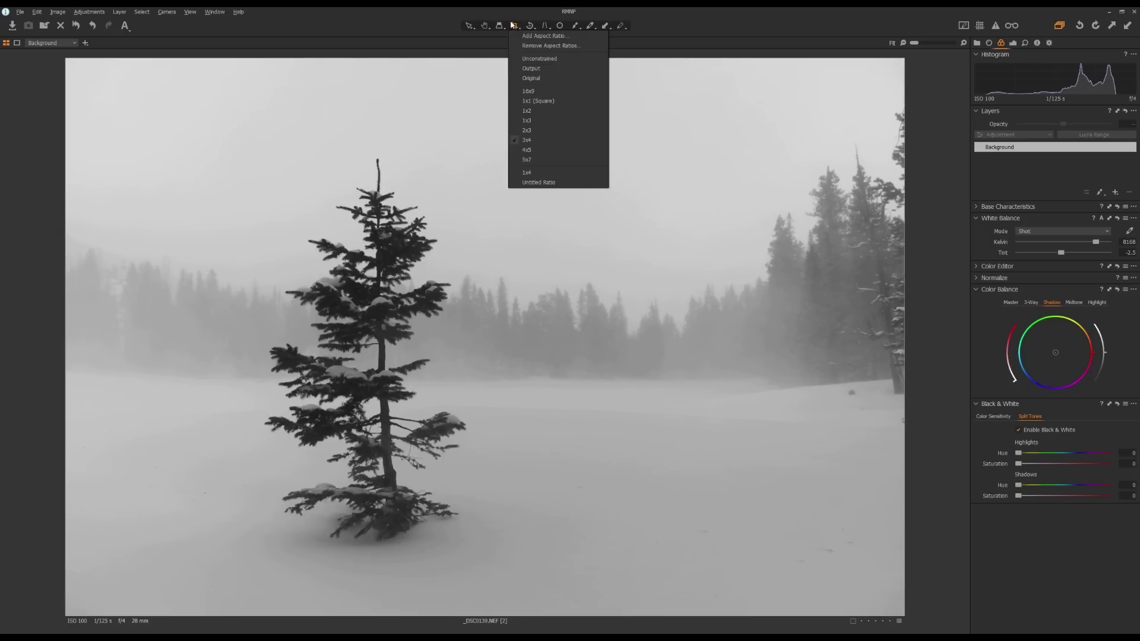
pyautogui.click(533, 141)
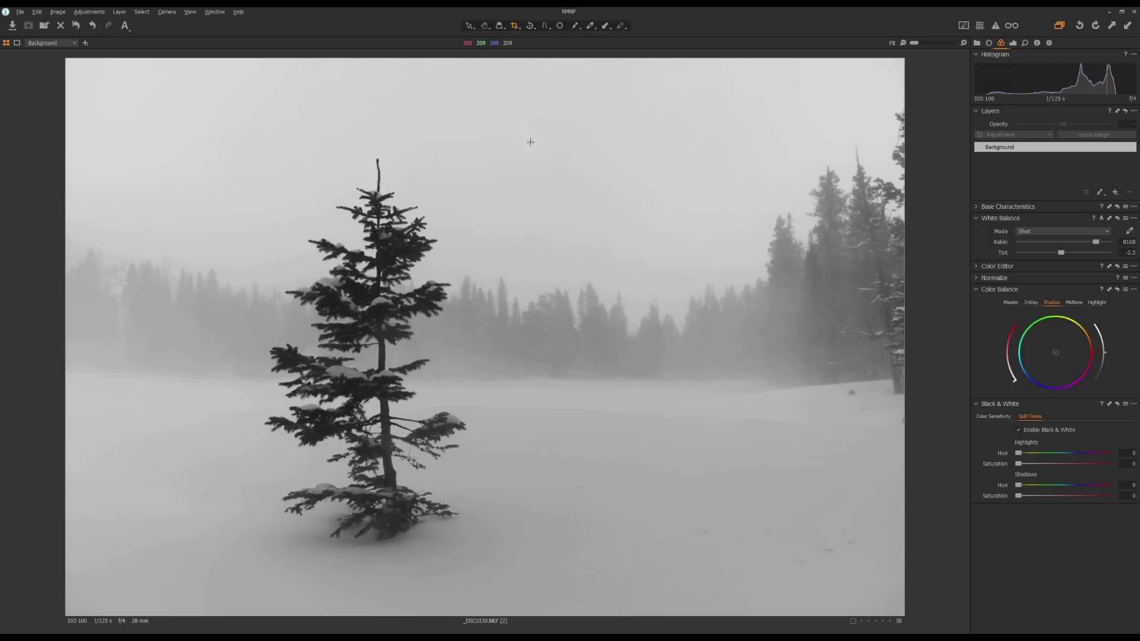
pyautogui.click(77, 67)
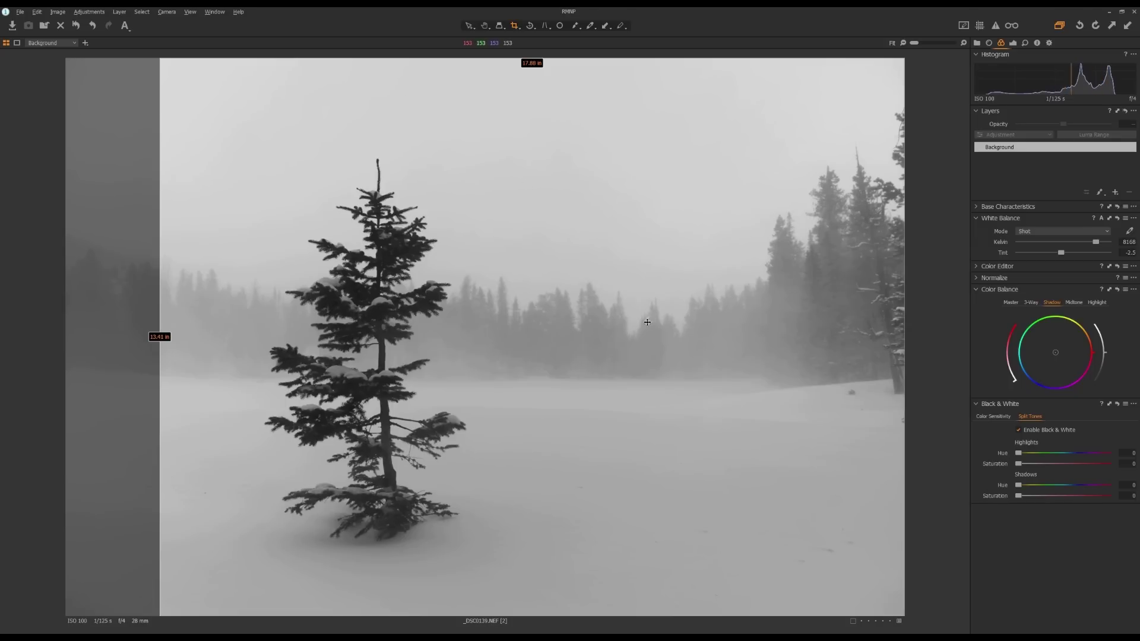
pyautogui.moveTo(632, 330); pyautogui.dragTo(577, 329)
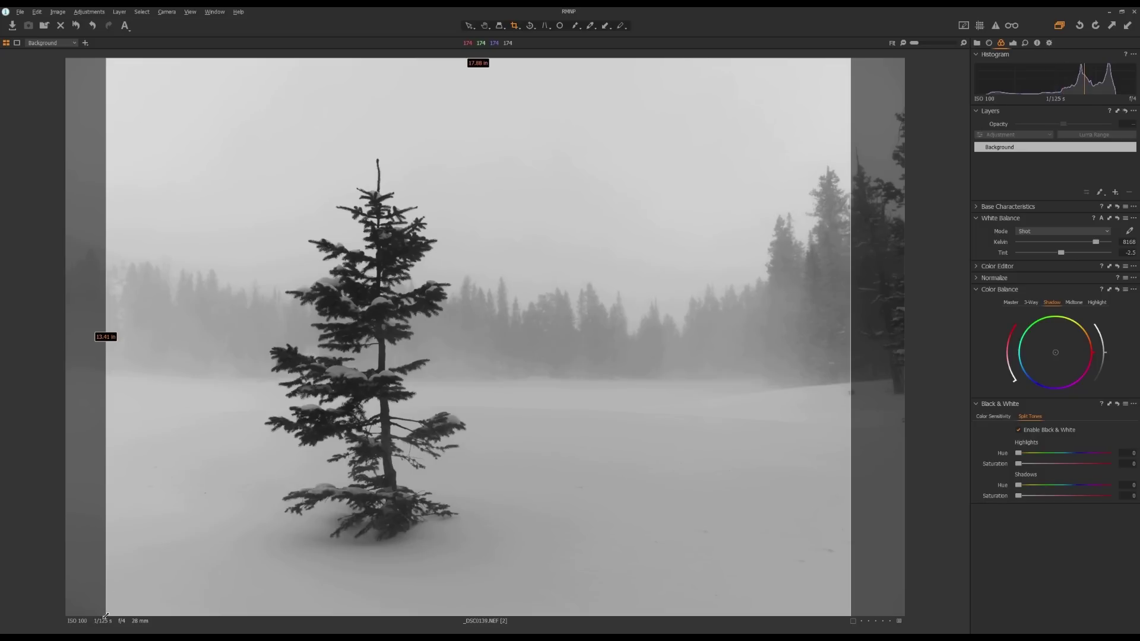
pyautogui.moveTo(106, 621); pyautogui.dragTo(152, 583)
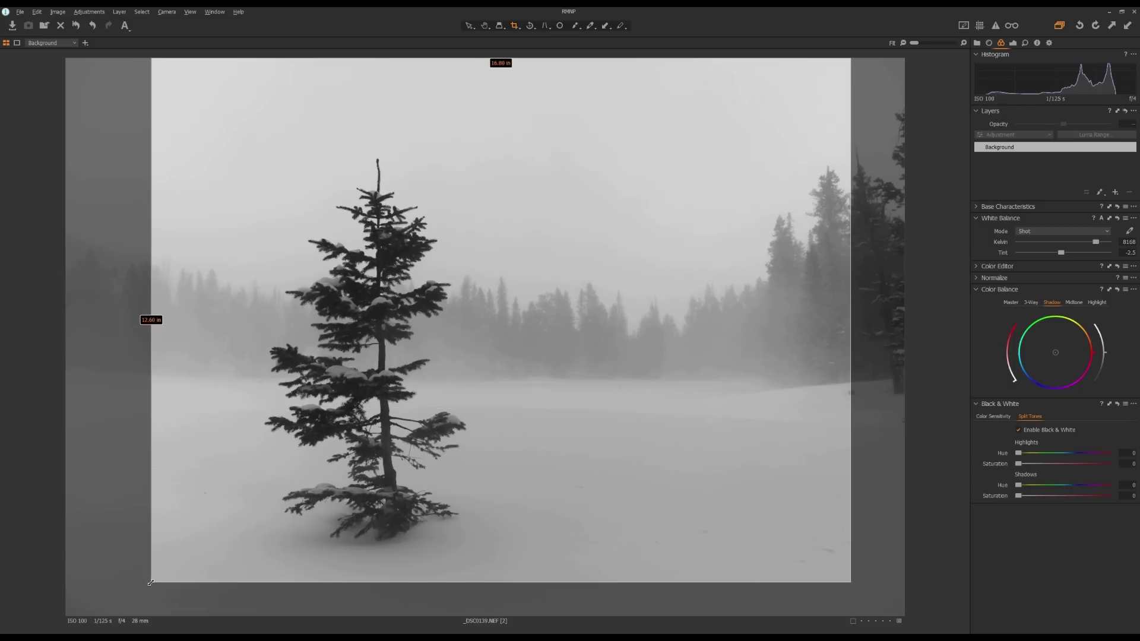
pyautogui.press('h')
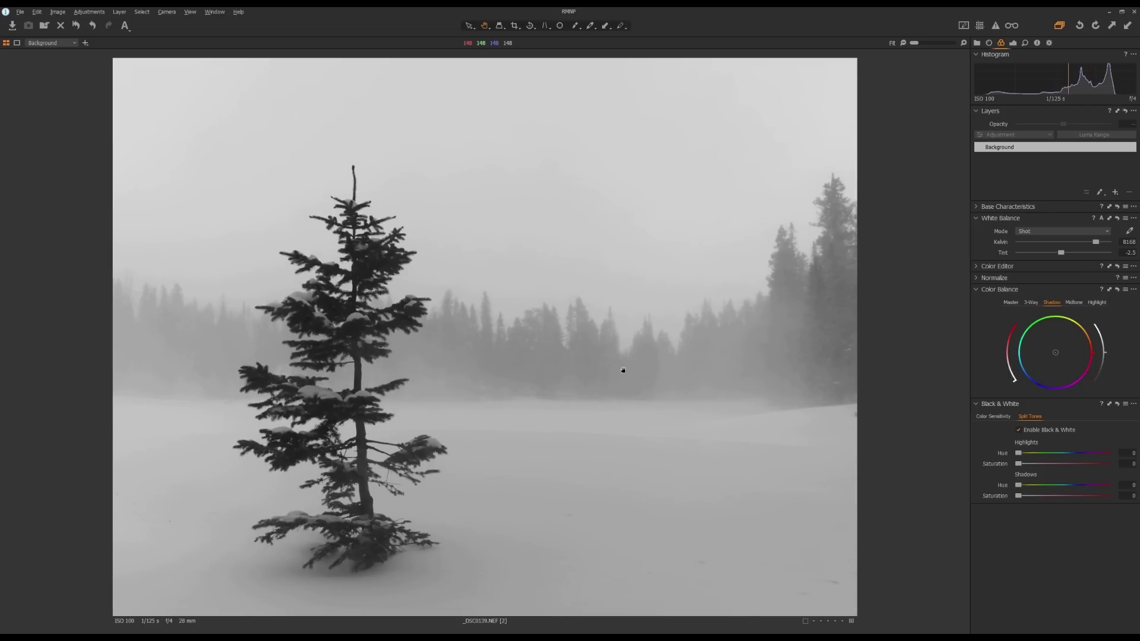
# - Auto-adjust the foggy tree photo's levels, refining them to a black point of 19, midtone of -0.09 and white point of 219
pyautogui.click(1013, 43)
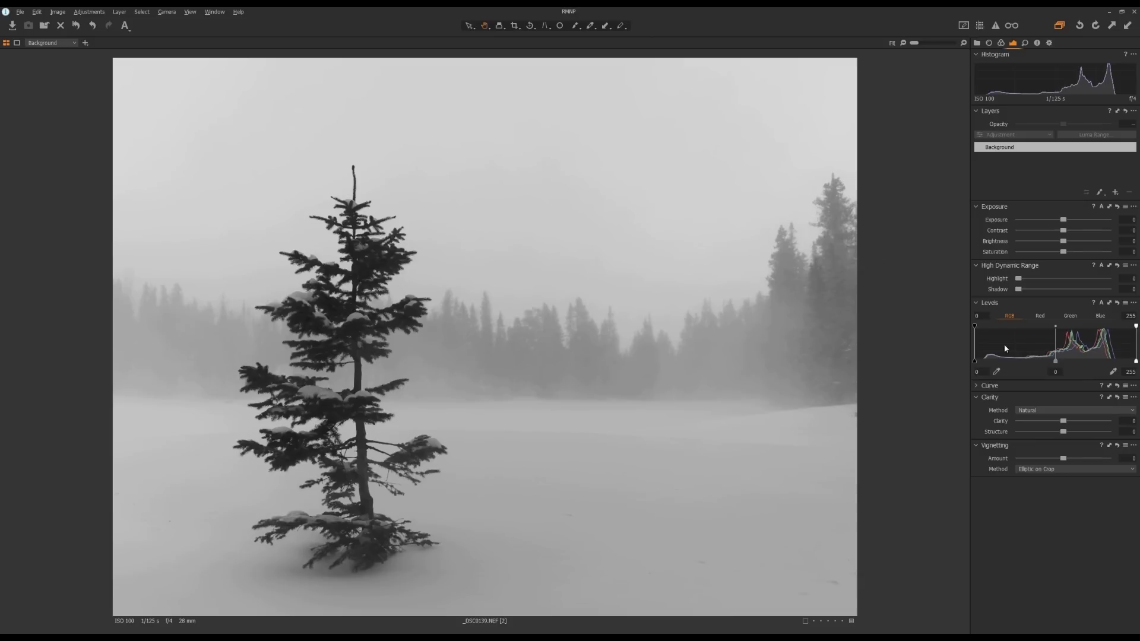
pyautogui.click(1101, 303)
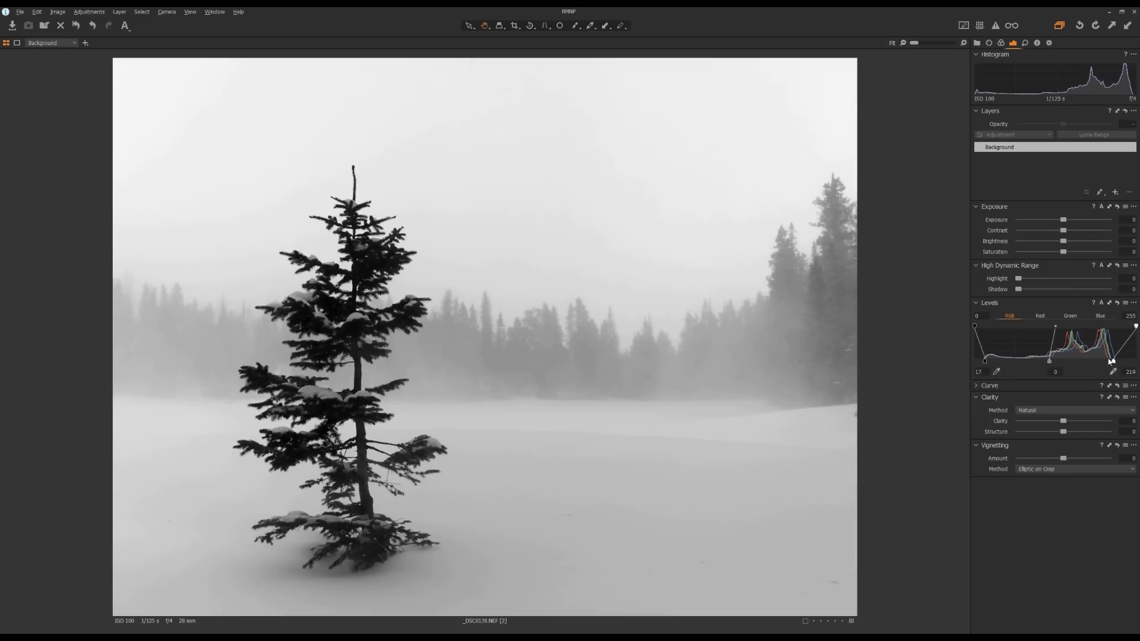
pyautogui.moveTo(985, 361); pyautogui.dragTo(989, 364)
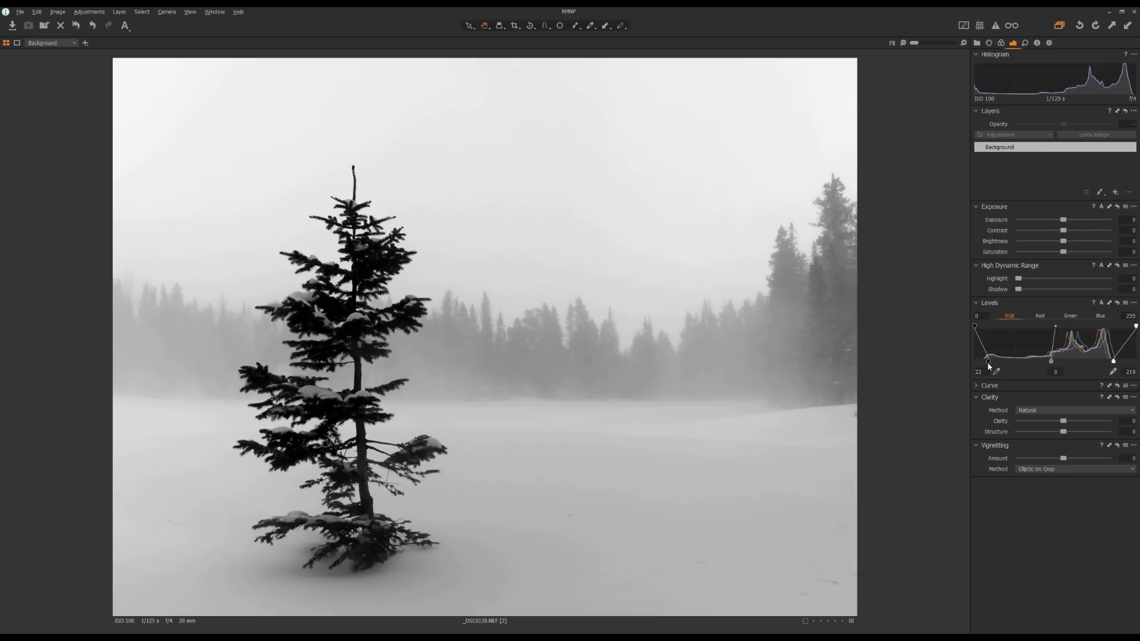
pyautogui.moveTo(1050, 362); pyautogui.dragTo(1056, 364)
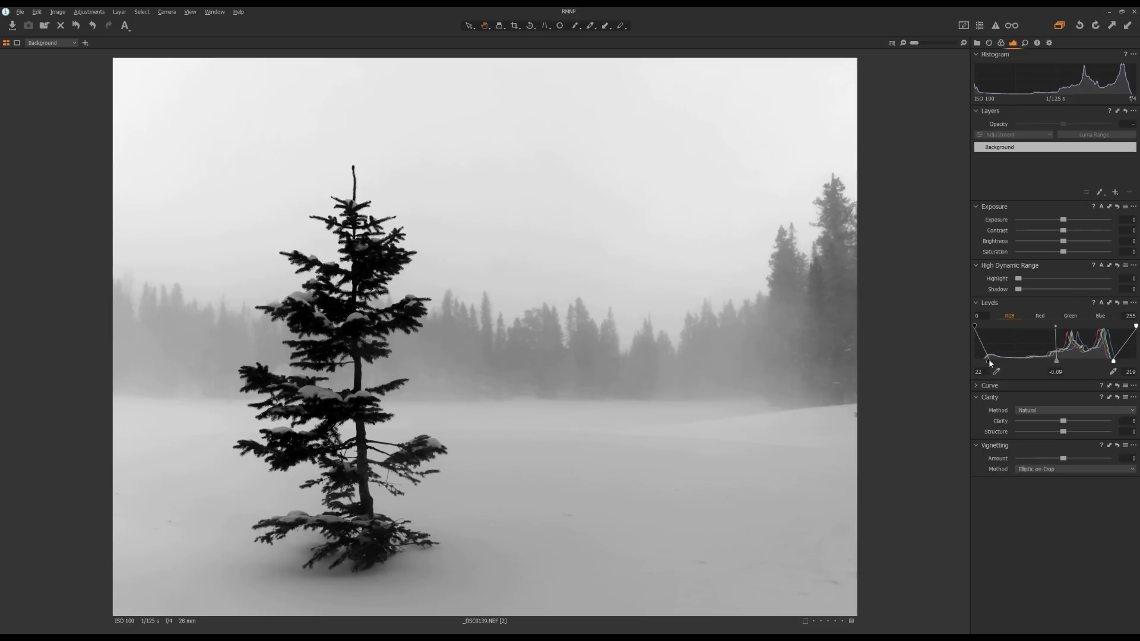
pyautogui.moveTo(988, 363); pyautogui.dragTo(987, 364)
# - Raise the Background's brightness to 30 and its high dynamic range shadow value to 21
pyautogui.moveTo(1063, 241); pyautogui.dragTo(1092, 243)
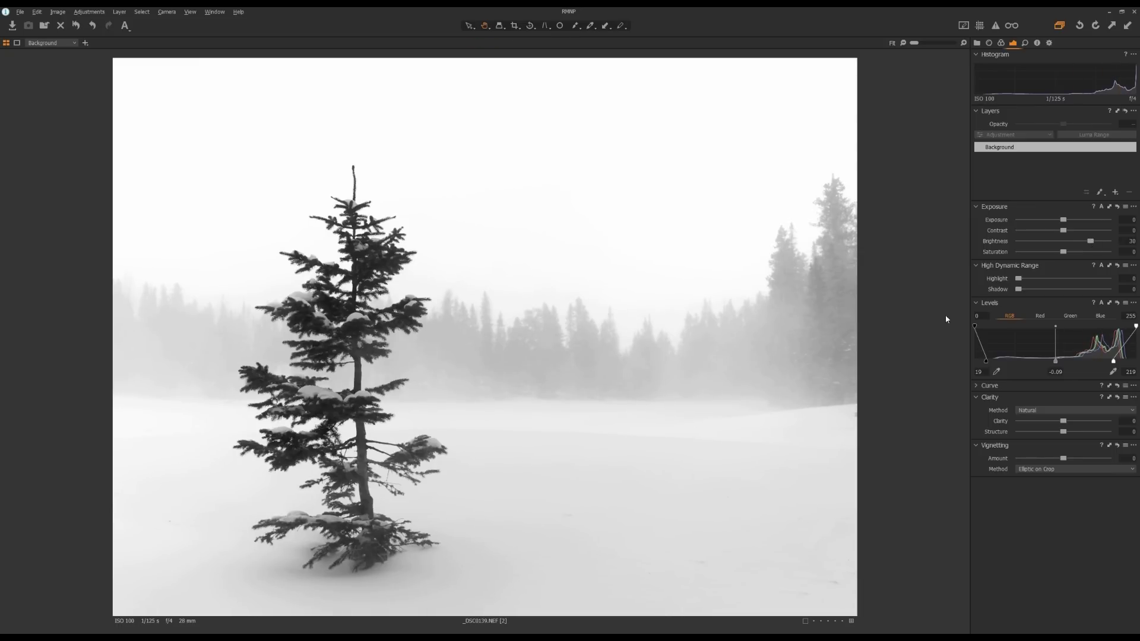
pyautogui.moveTo(1018, 291); pyautogui.dragTo(1037, 291)
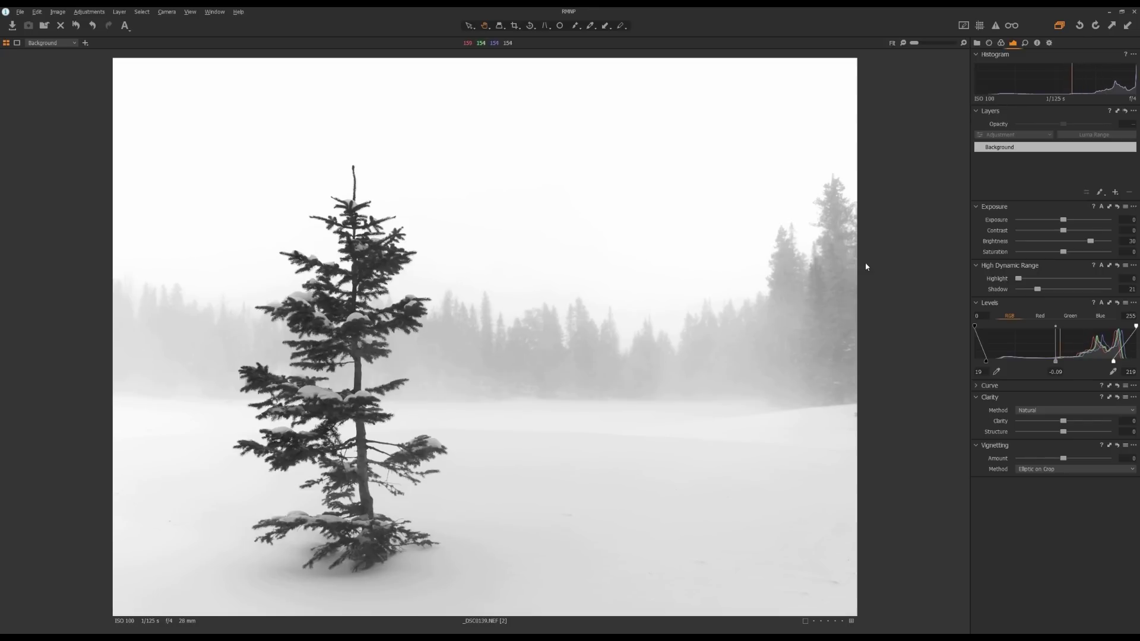
# - Add an adjustment layer and brush its mask over the tall foggy trees at the photo's right edge using a small, soft brush
pyautogui.click(1116, 193)
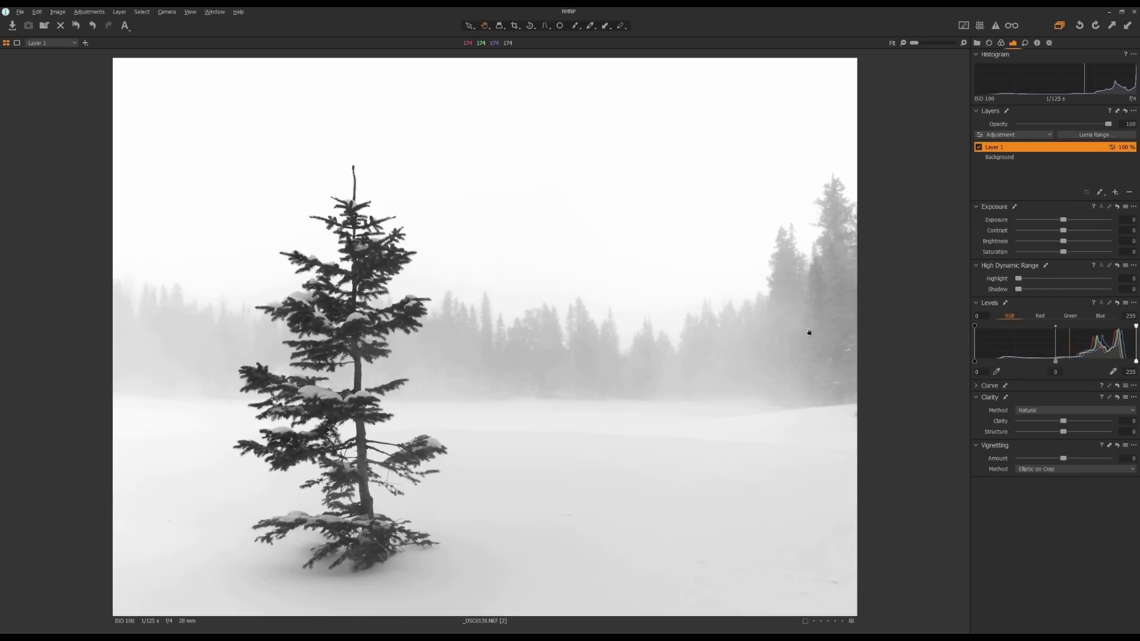
pyautogui.press('b')
pyautogui.rightClick(722, 295)
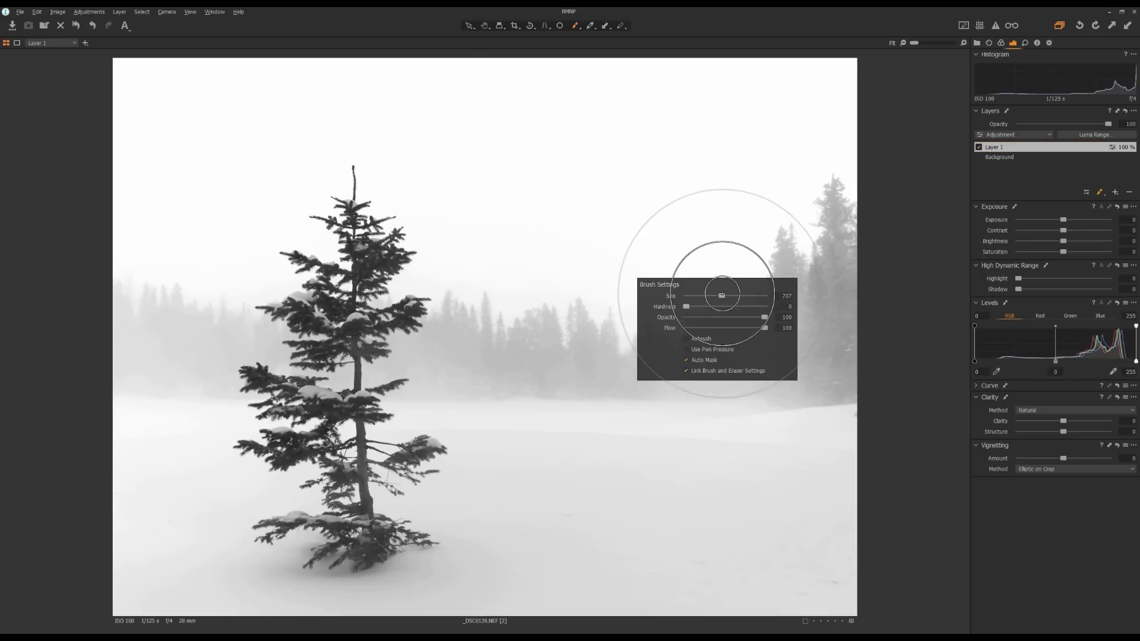
pyautogui.moveTo(722, 295); pyautogui.dragTo(705, 297)
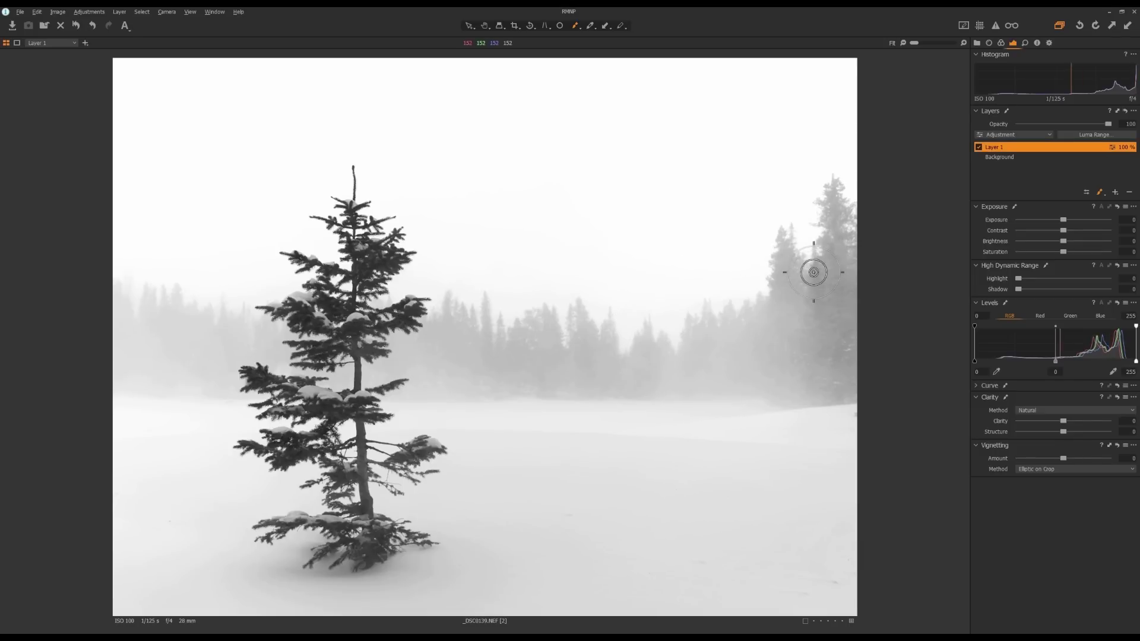
pyautogui.rightClick(789, 273)
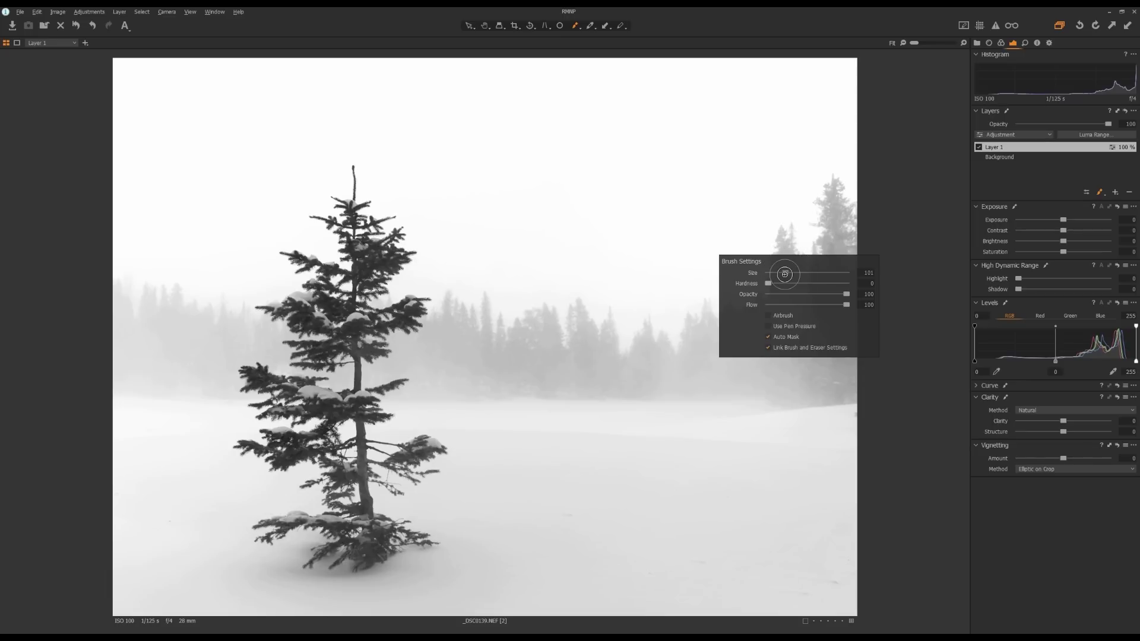
pyautogui.moveTo(817, 272); pyautogui.dragTo(816, 297)
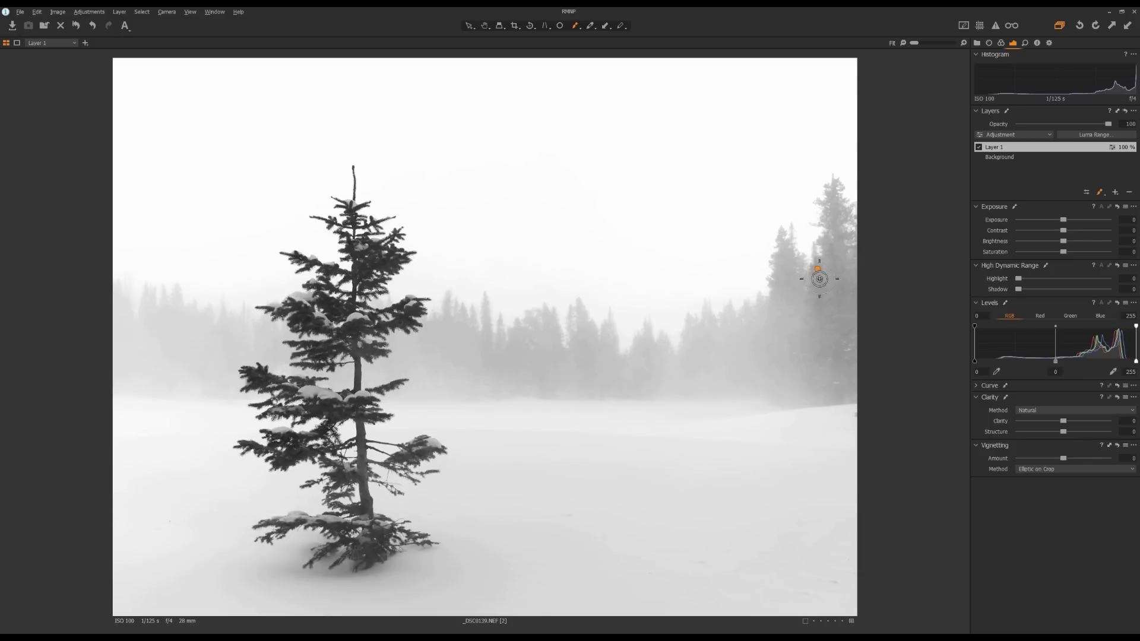
pyautogui.moveTo(784, 247); pyautogui.dragTo(801, 282)
pyautogui.moveTo(832, 196)
pyautogui.mouseDown()
pyautogui.moveTo(828, 245)
pyautogui.moveTo(844, 298)
pyautogui.moveTo(823, 312)
pyautogui.mouseUp()
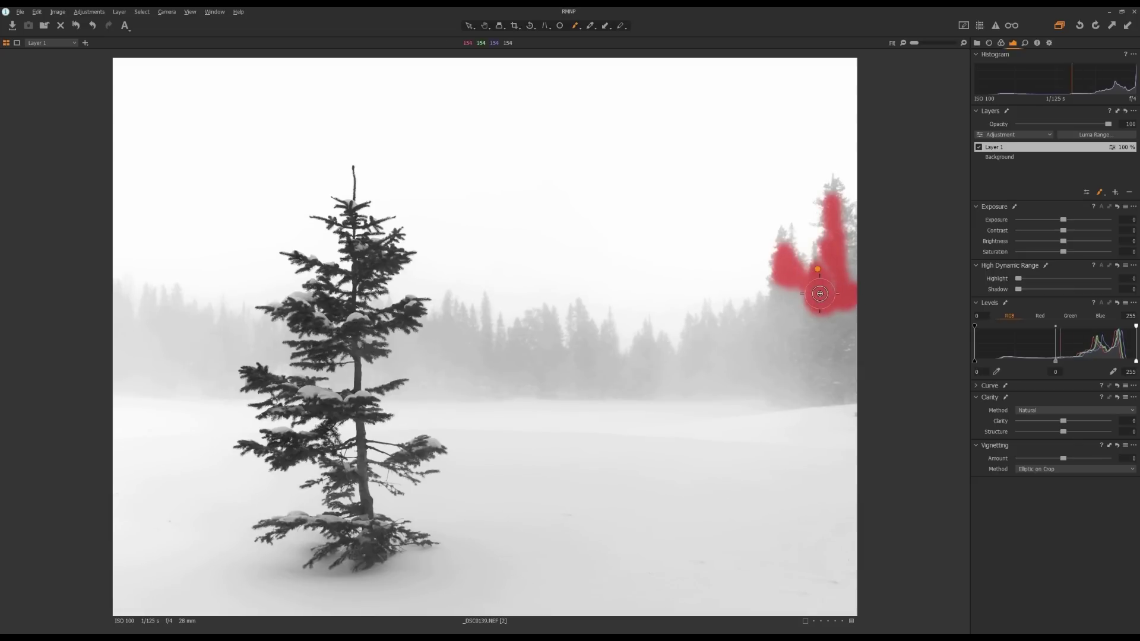
pyautogui.press('m')
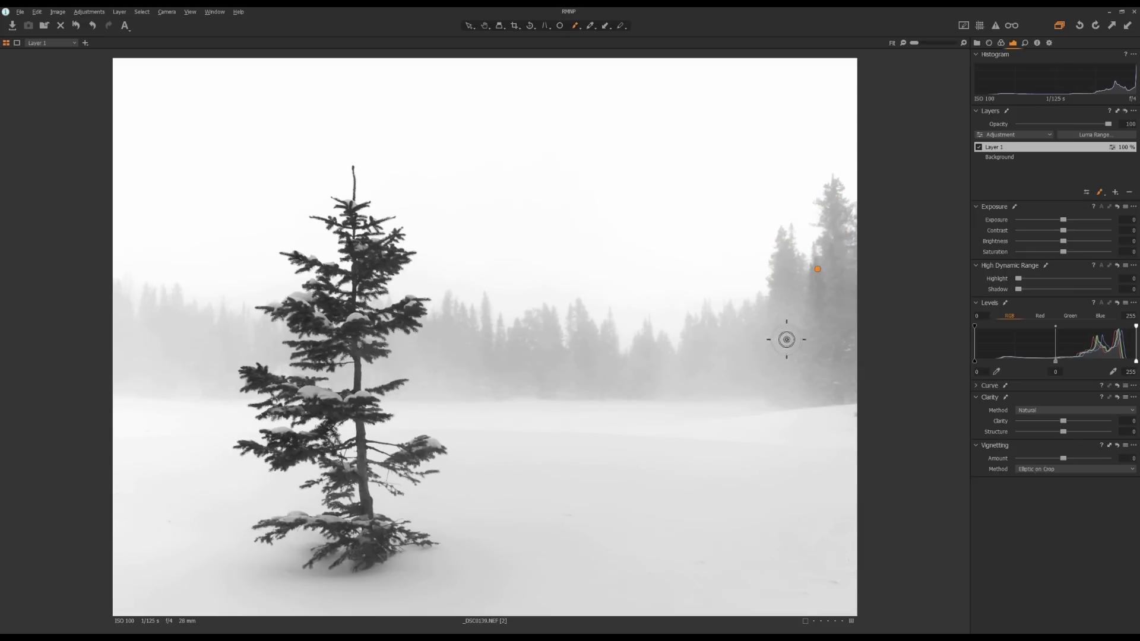
# - Lighten the masked trees by setting the new layer's brightness to 5
pyautogui.click(1062, 241)
pyautogui.moveTo(1074, 244); pyautogui.dragTo(1075, 244)
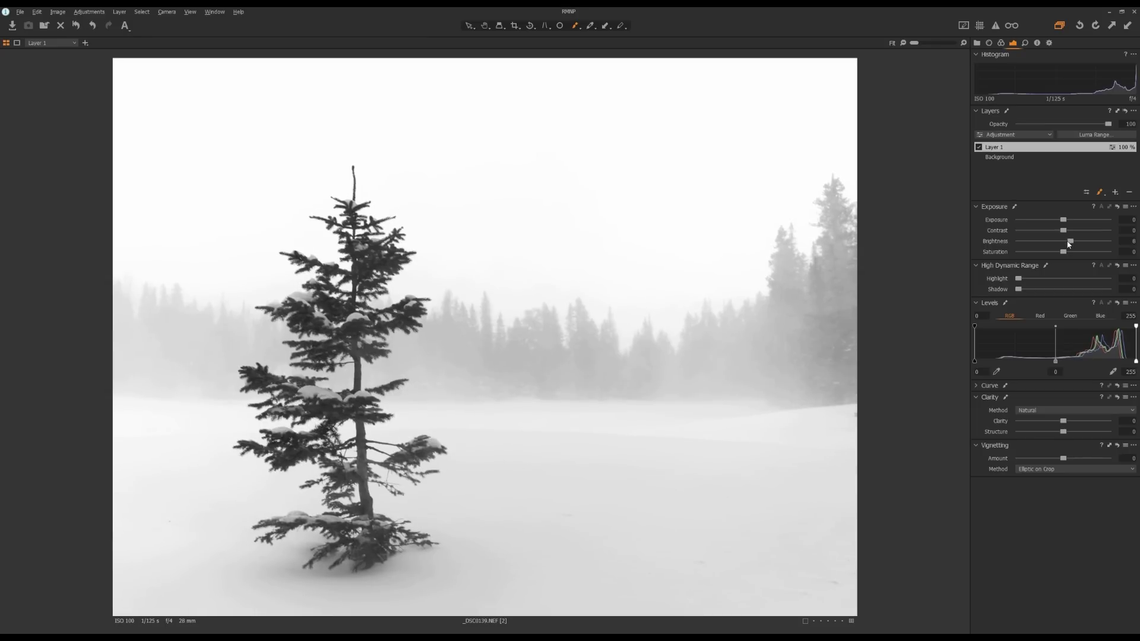
pyautogui.moveTo(1071, 244); pyautogui.dragTo(1069, 245)
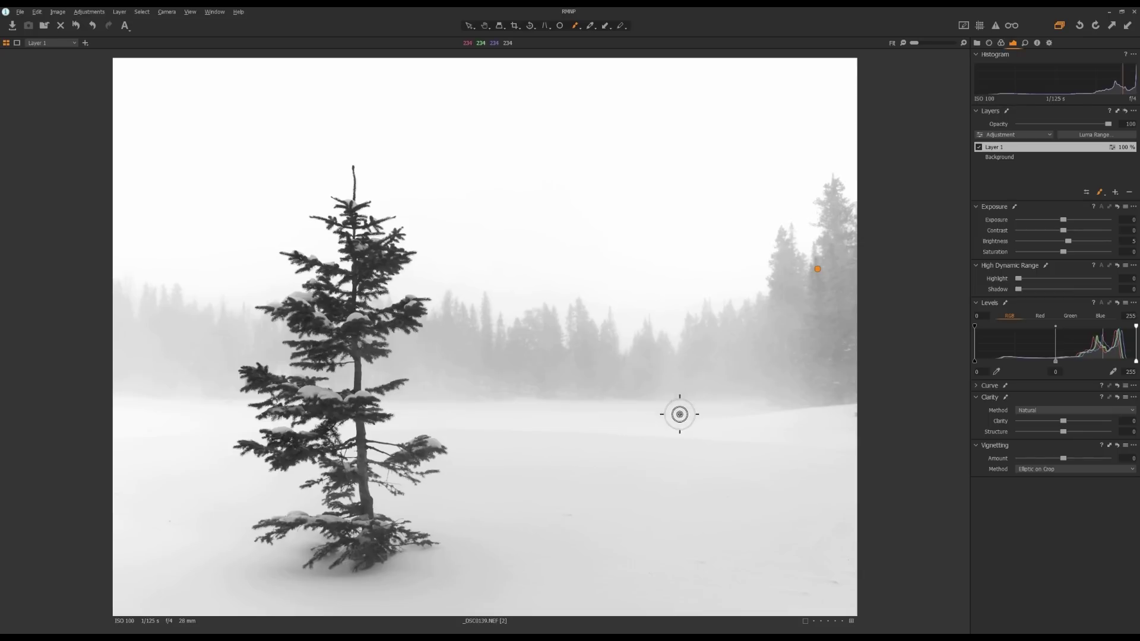
# - Remove the dark specks and marks from the Background's snowy foreground with circular spot removals at 100% zoom
pyautogui.press('h')
pyautogui.click(998, 157)
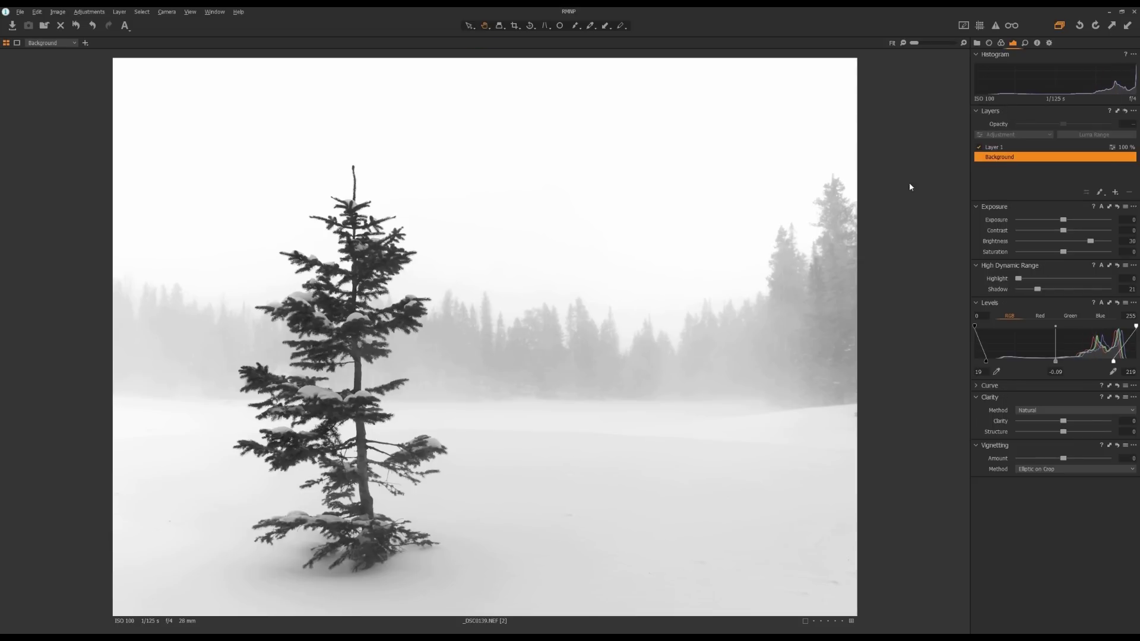
pyautogui.click(629, 539)
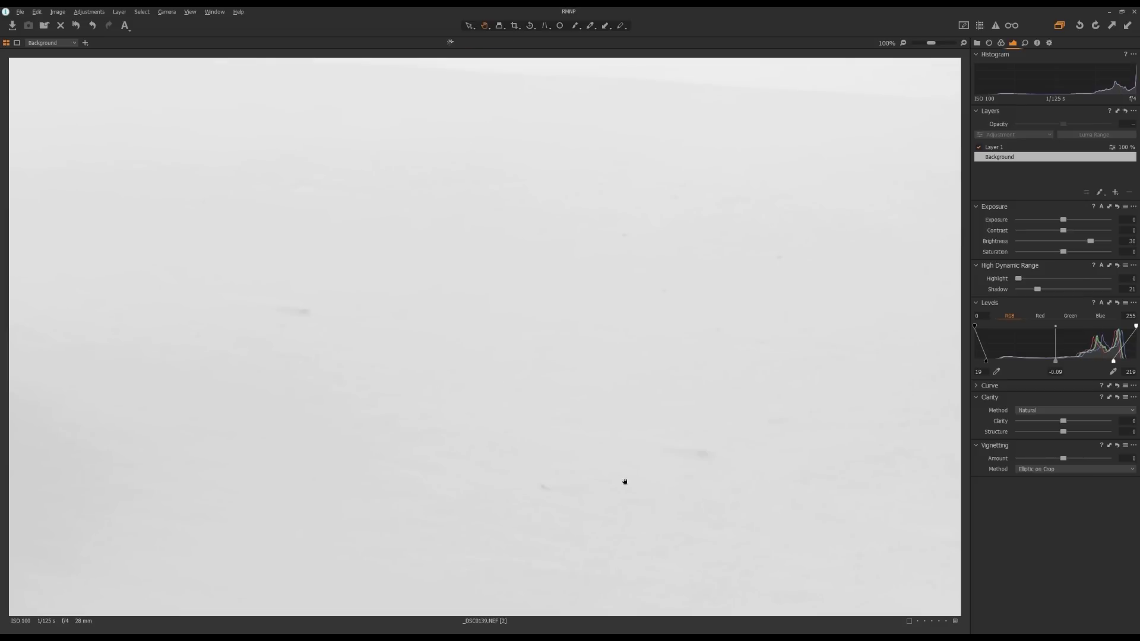
pyautogui.click(560, 27)
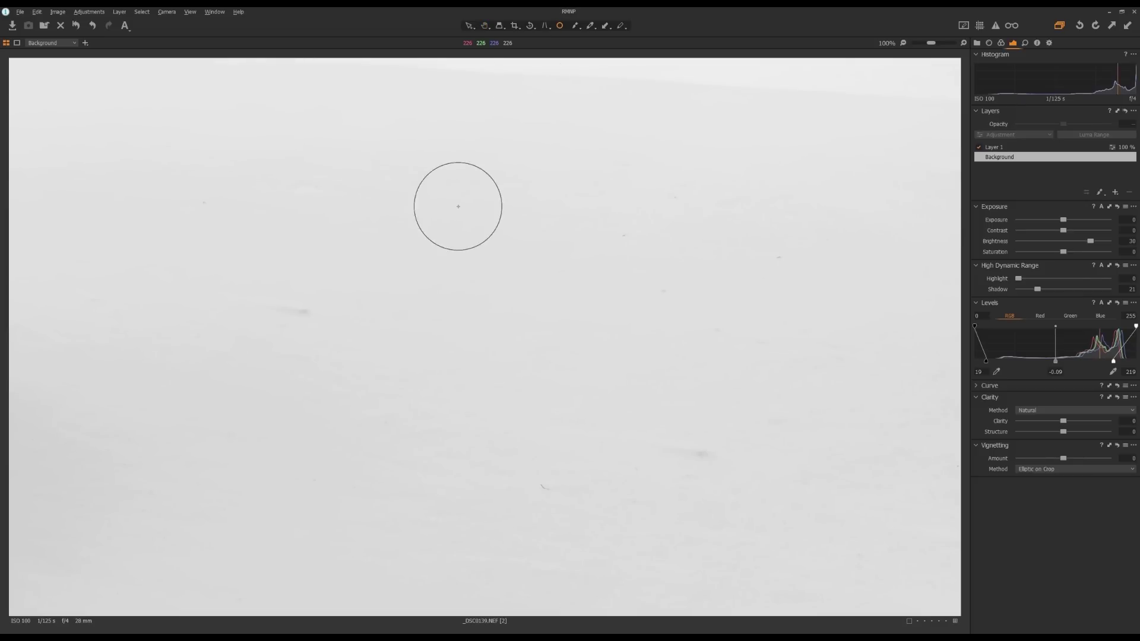
pyautogui.click(296, 312)
pyautogui.click(698, 450)
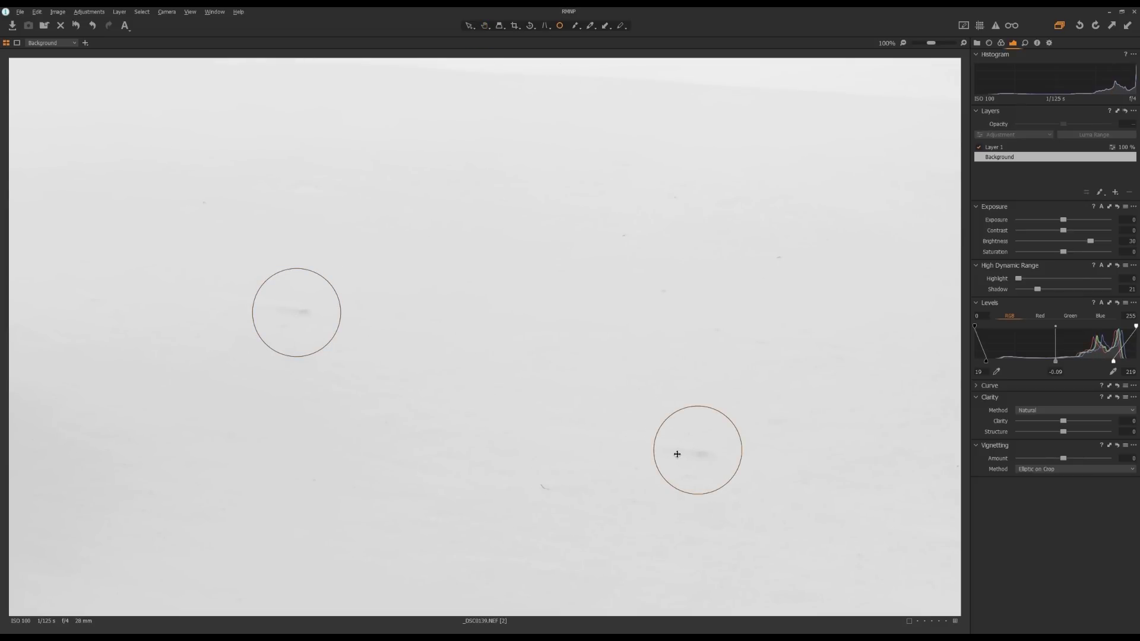
pyautogui.click(547, 487)
pyautogui.click(208, 202)
pyautogui.click(311, 184)
pyautogui.click(779, 262)
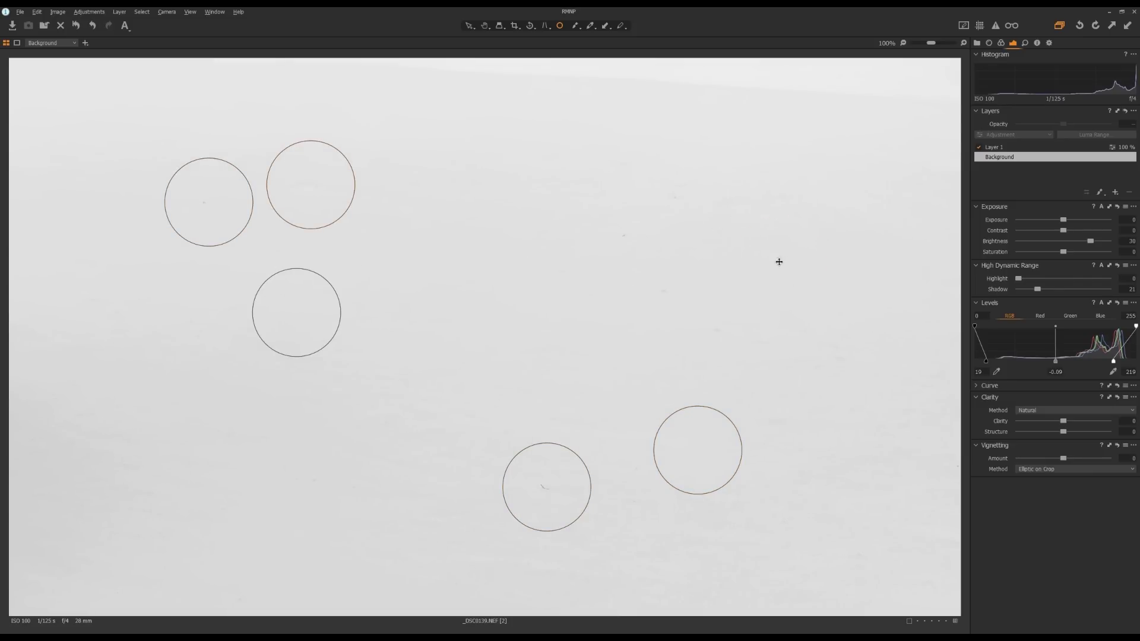
pyautogui.click(628, 237)
pyautogui.click(664, 288)
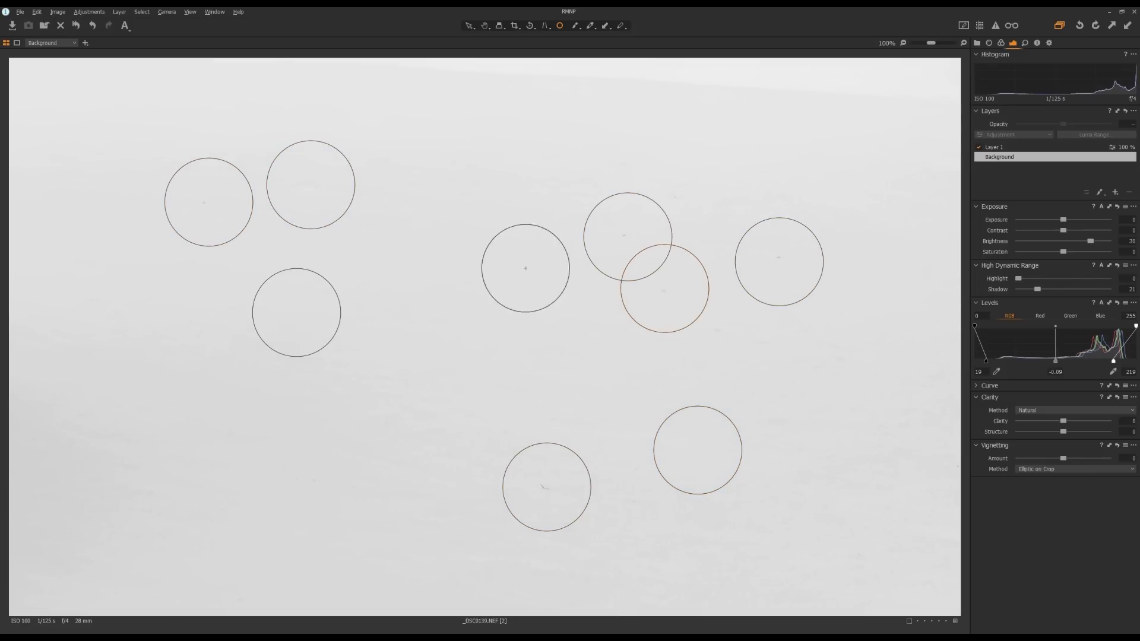
pyautogui.click(390, 424)
pyautogui.click(315, 479)
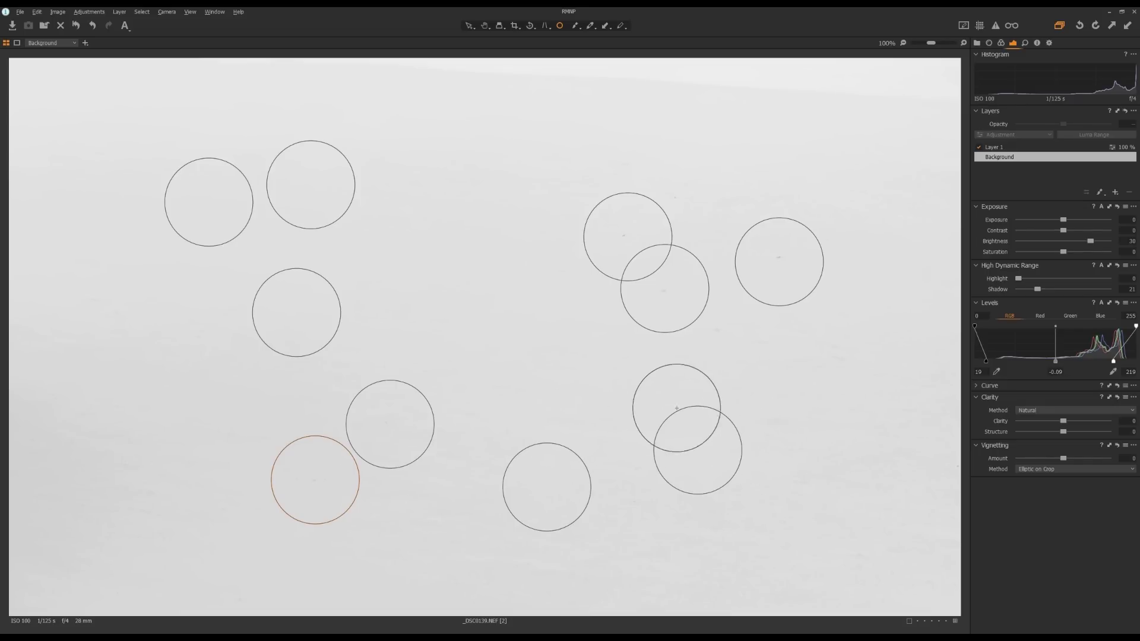
pyautogui.moveTo(819, 479); pyautogui.dragTo(402, 348)
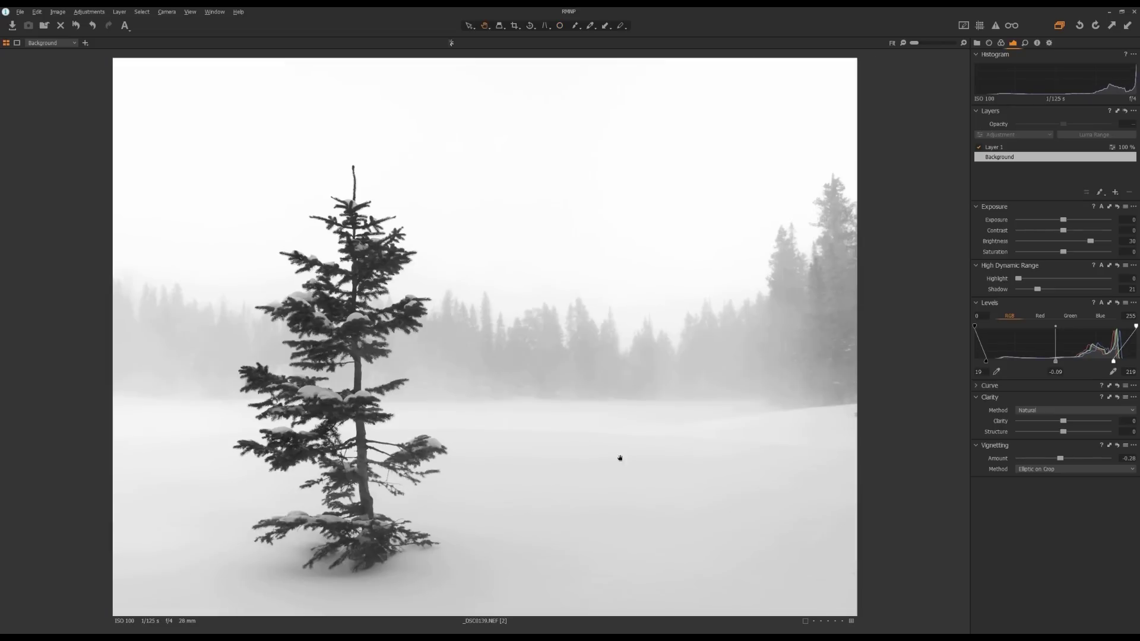
# - Compare the foggy tree edit with the unadjusted colour photo by resetting the adjustments, and restore the edit
pyautogui.click(76, 26)
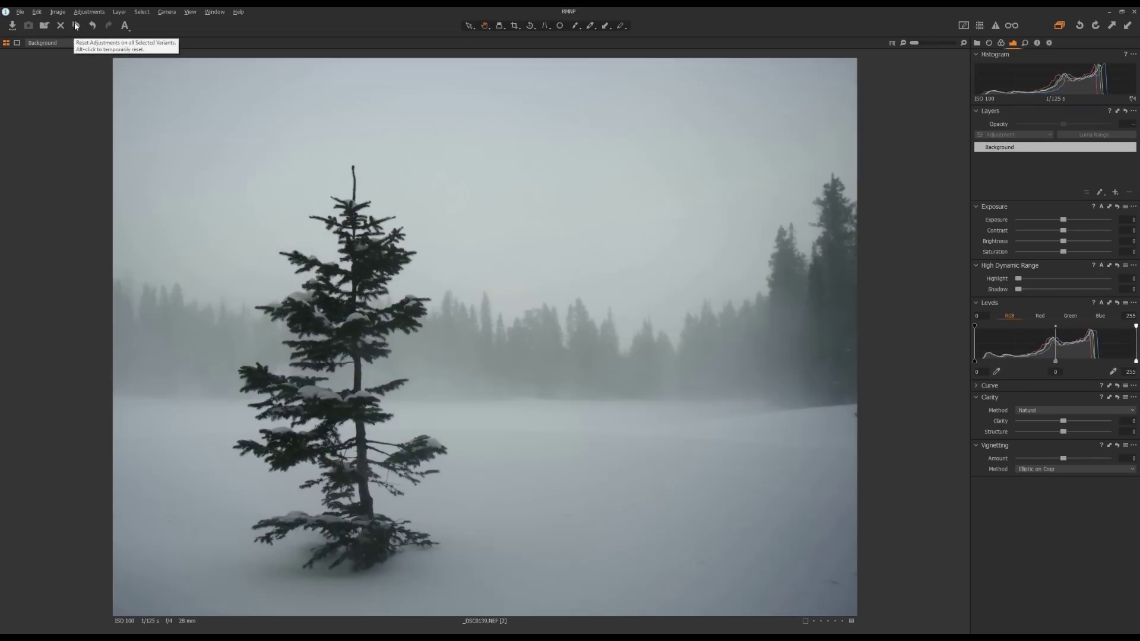
pyautogui.hotkey('ctrl', 'z')
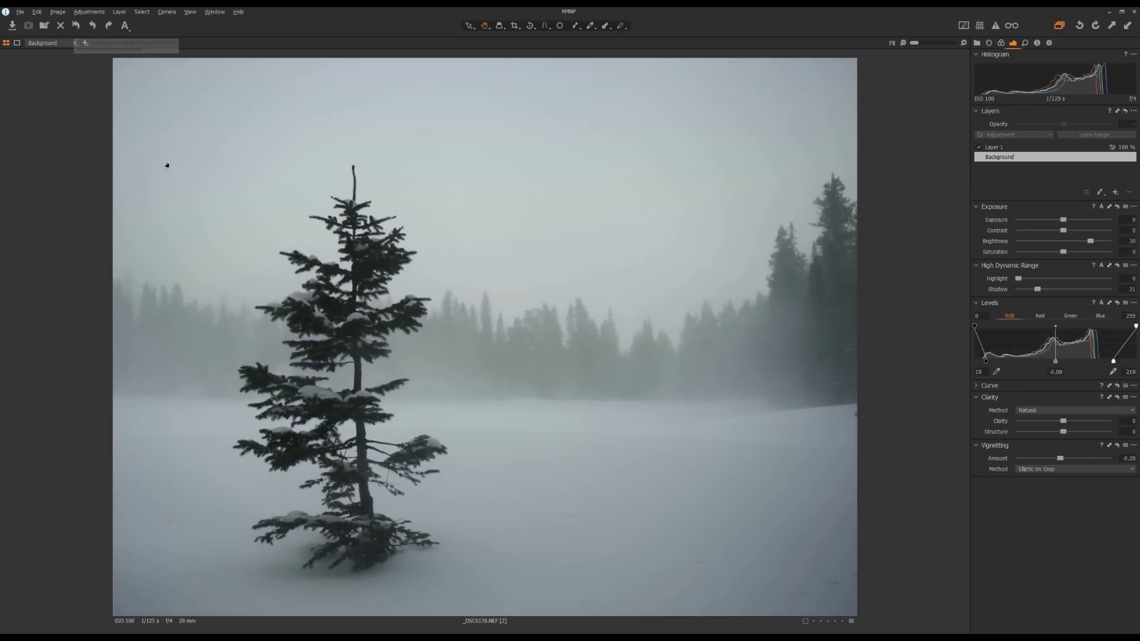